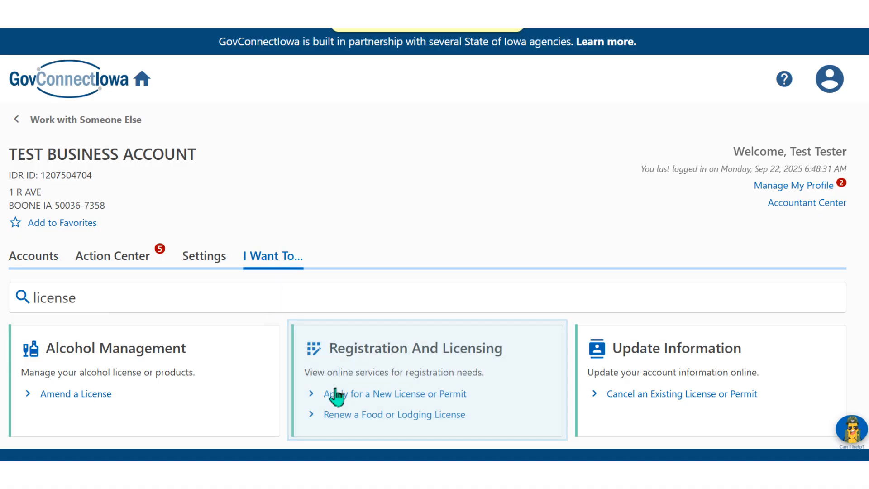
Start an application for a new permit or license, select Alcoholic Beverages as the license type, and continue to location selection.
click(398, 396)
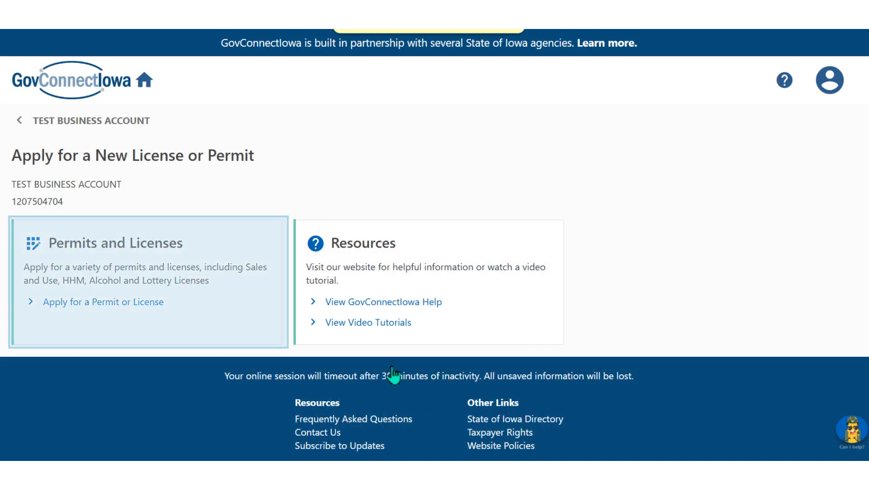
click(104, 302)
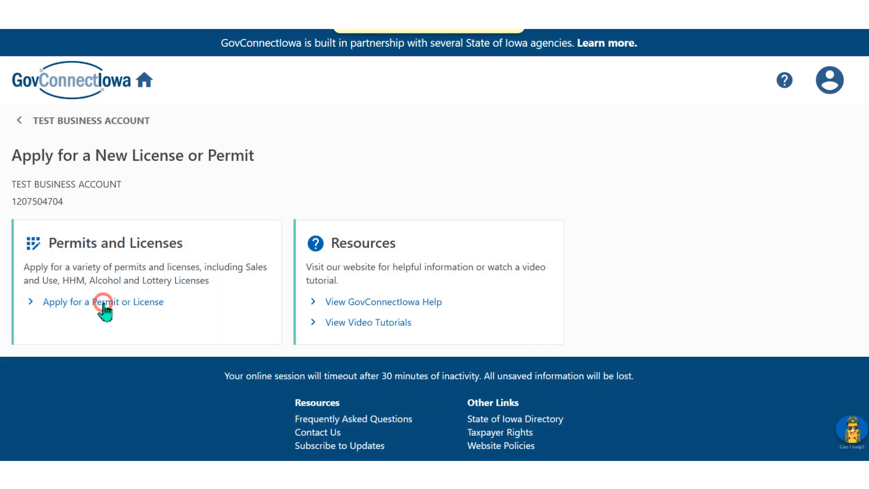
scroll(311, 168, down, 1)
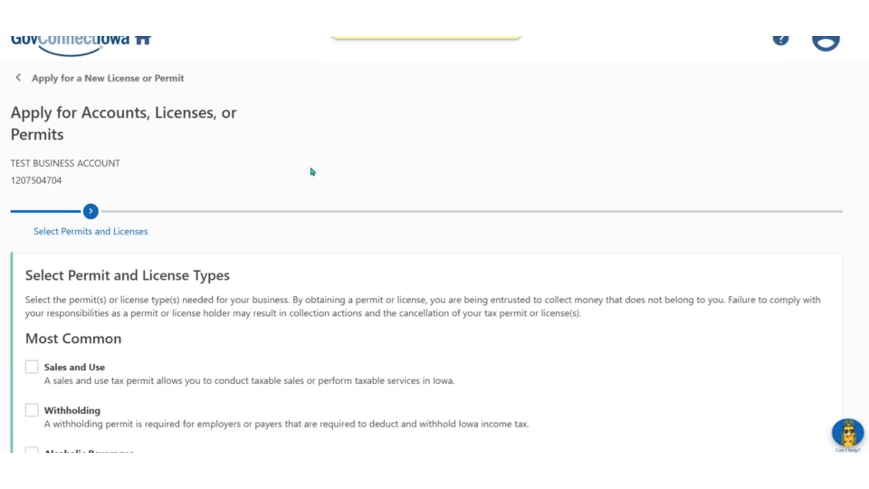
scroll(310, 171, down, 4)
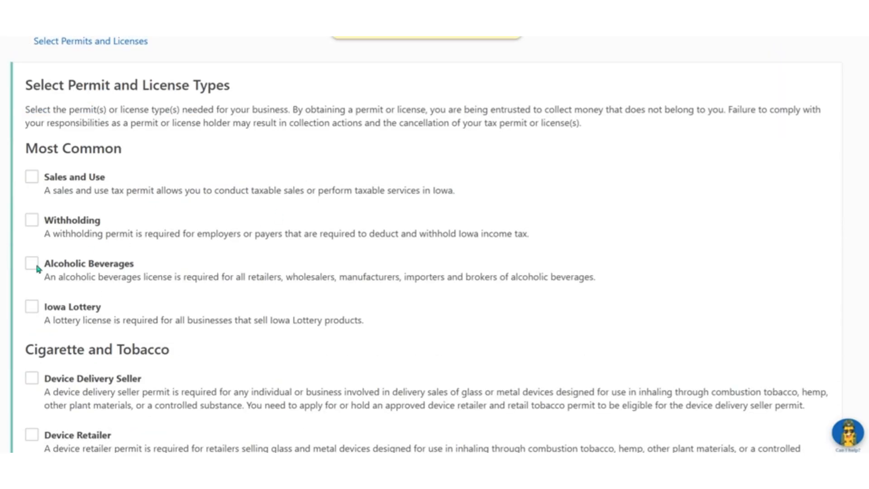
click(32, 264)
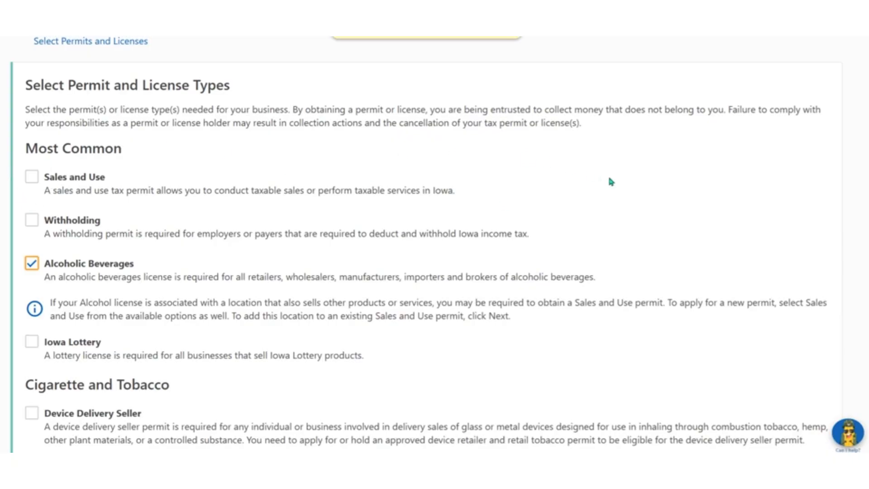
scroll(609, 181, down, 8)
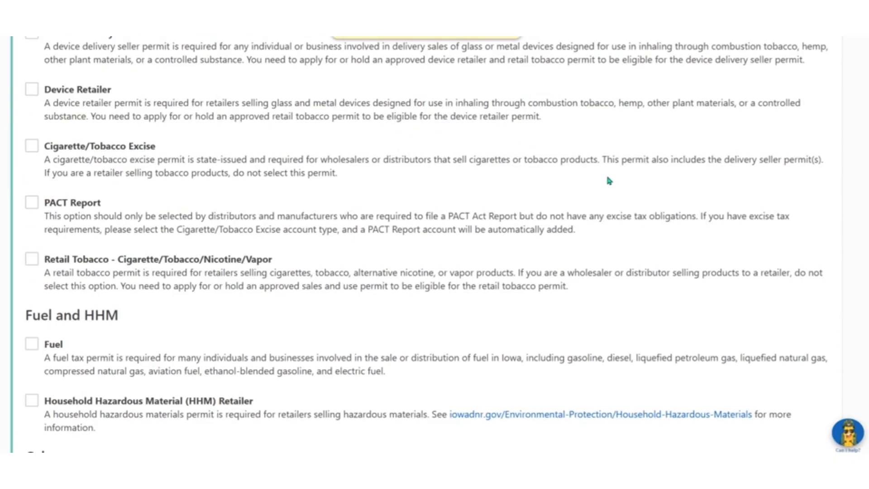
scroll(609, 181, down, 7)
click(796, 337)
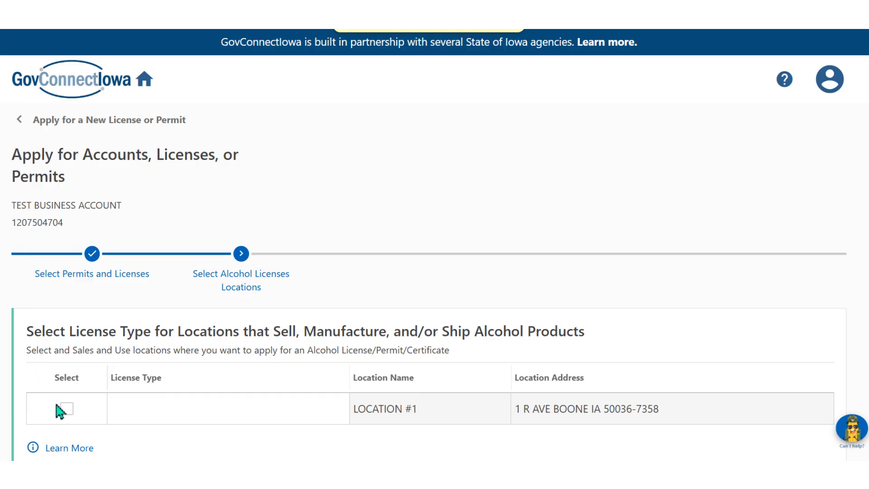
Select LOCATION #1 with the Class "C" Retail Alcohol License (LC) and continue to the review.
click(66, 408)
scroll(66, 405, down, 5)
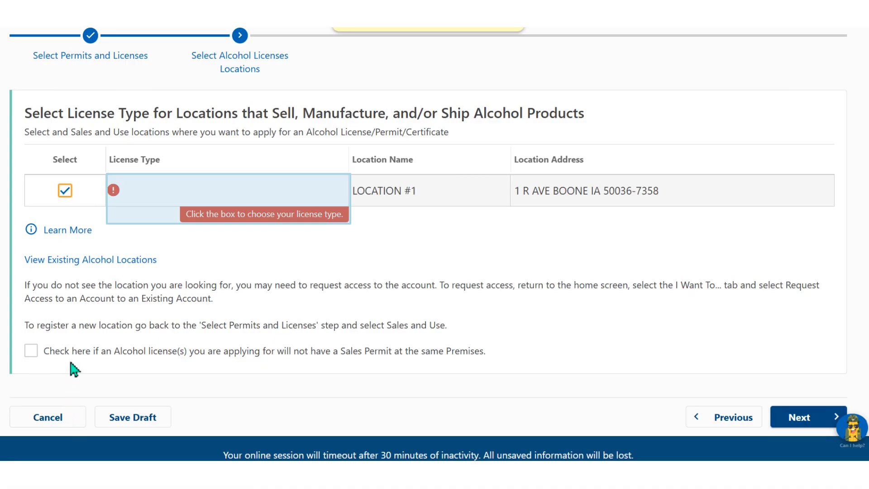
click(341, 195)
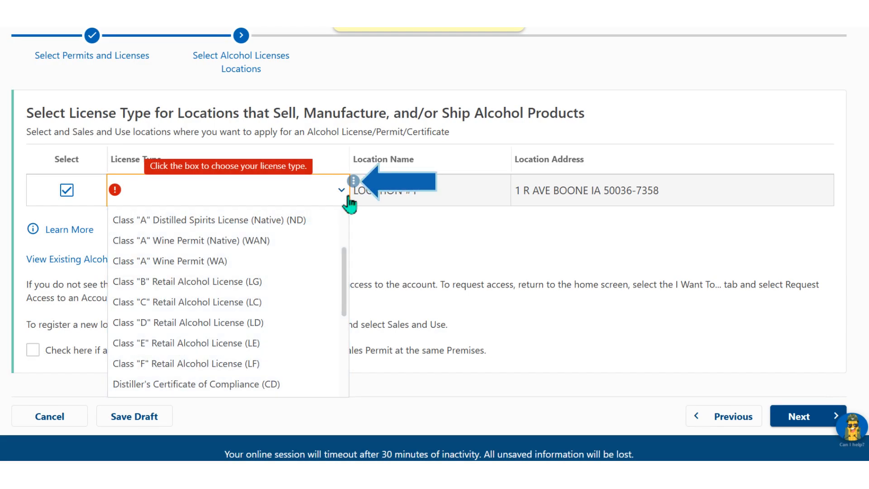
click(350, 204)
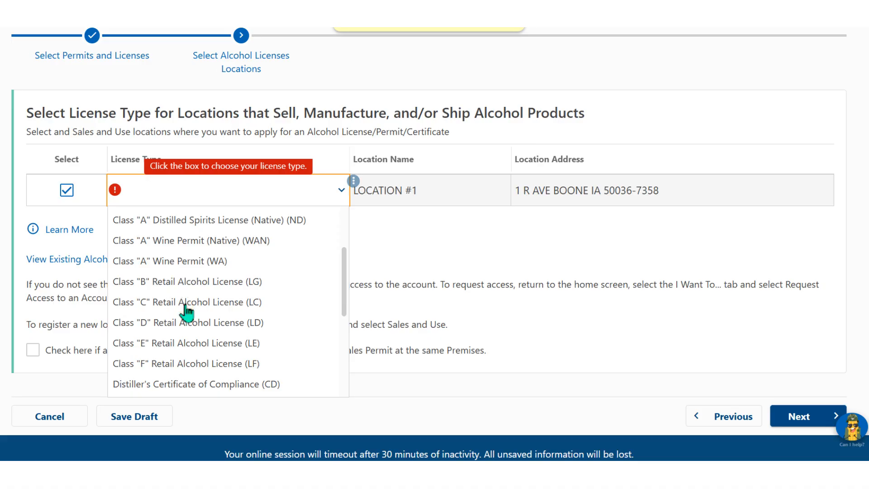
click(186, 304)
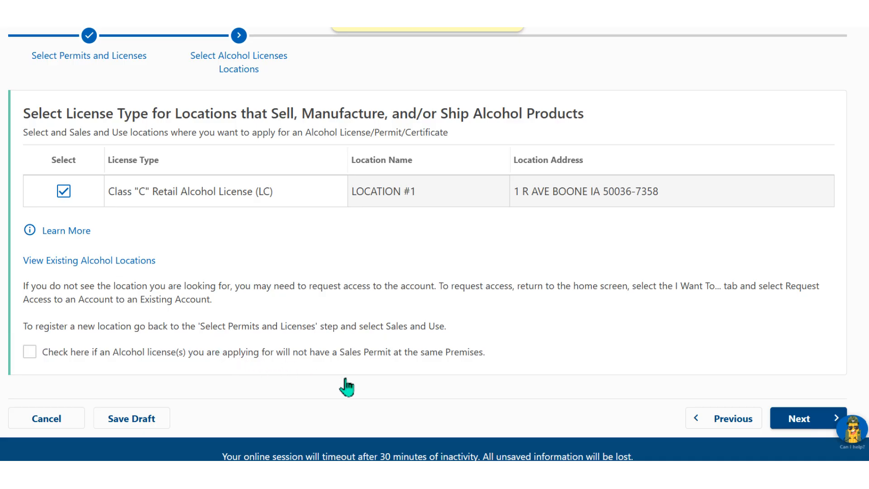
click(801, 421)
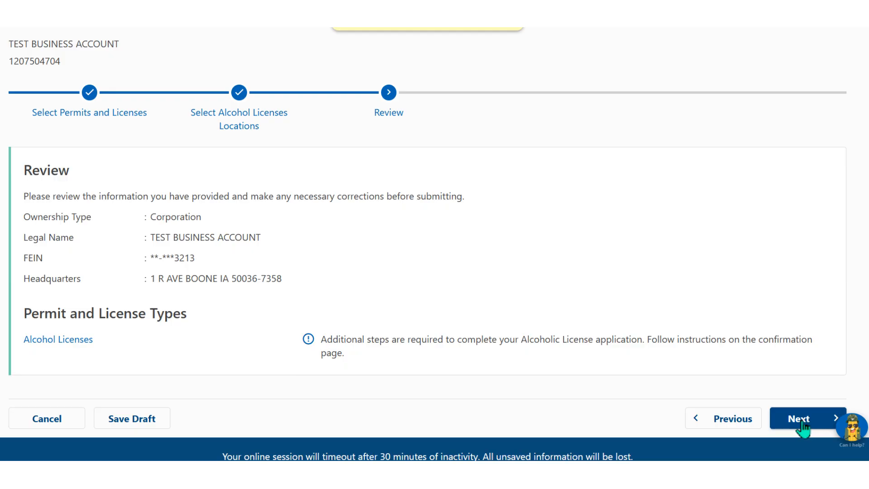
Accept the reviewed request, enter the account password as electronic signature, and submit it.
click(803, 426)
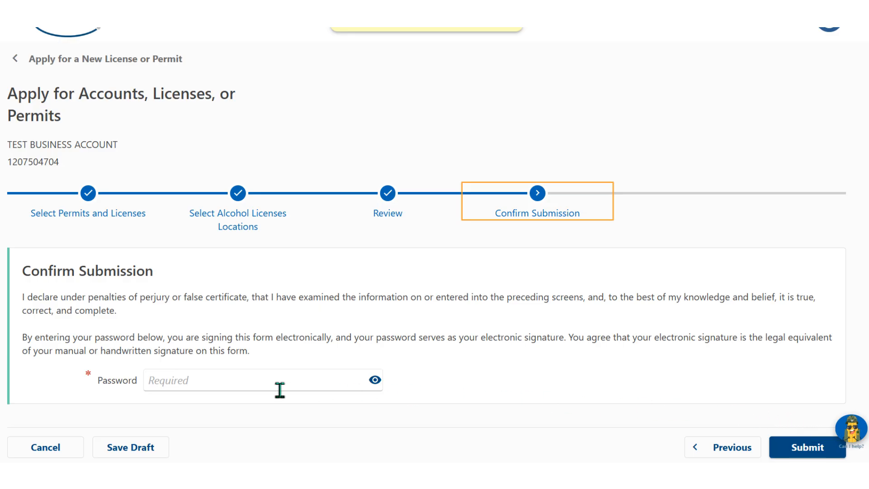
click(152, 380)
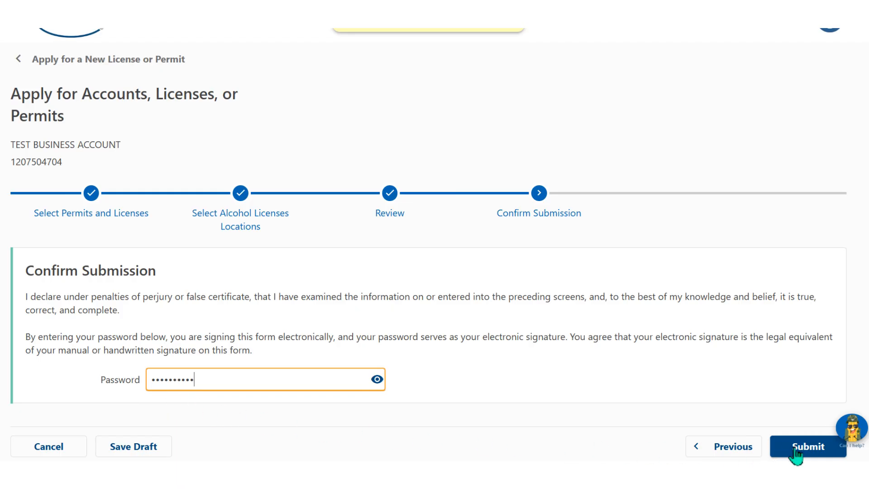
click(813, 454)
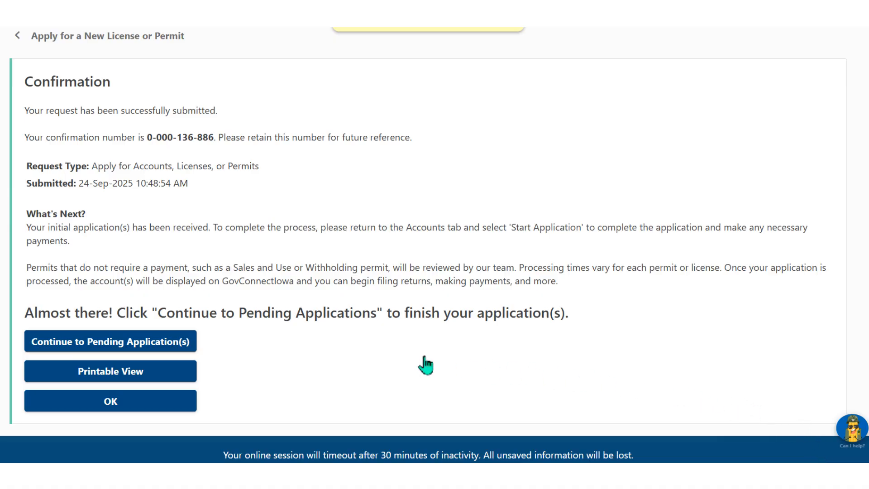
Go to the pending applications, start the Class C Retail Alcohol License (LC) application, and proceed past its Welcome page.
click(104, 341)
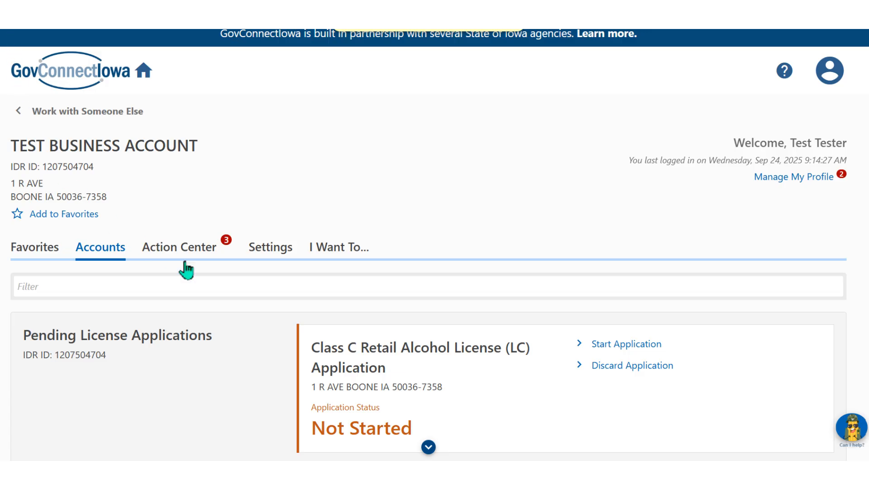
click(624, 349)
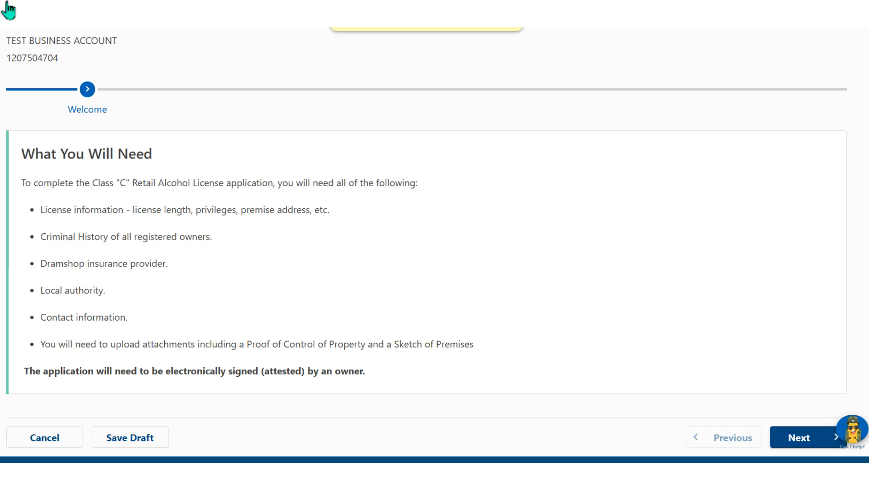
click(799, 440)
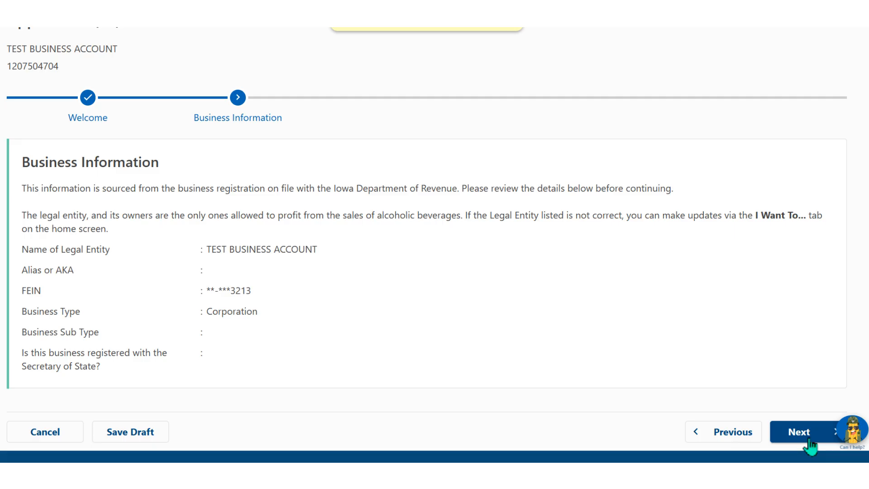
Review the business information, owner details and premises address, and advance to the License Information page.
click(797, 436)
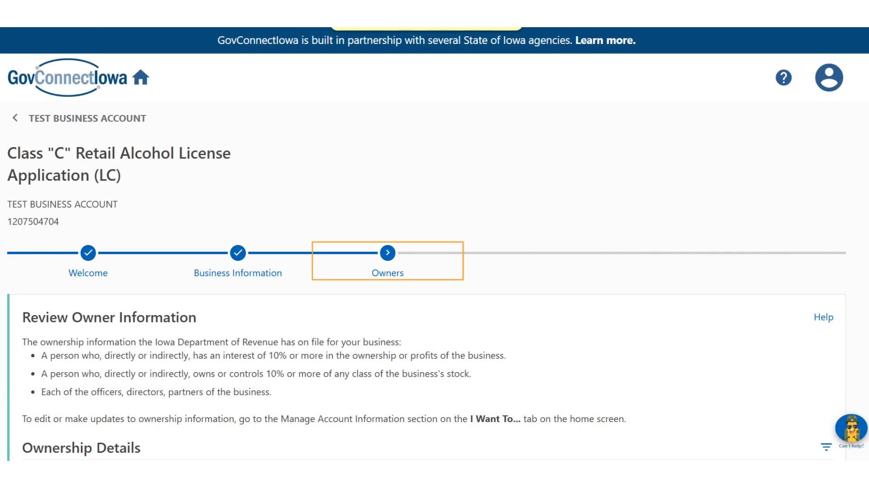
scroll(9, 473, down, 5)
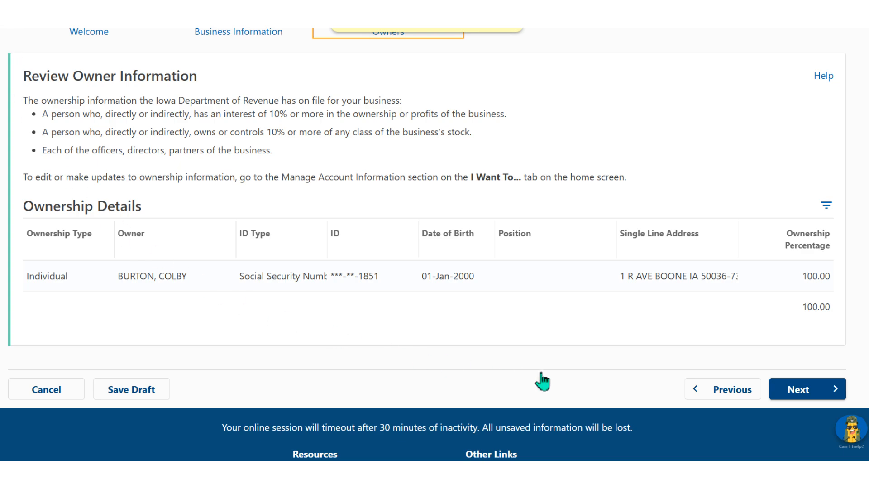
click(800, 391)
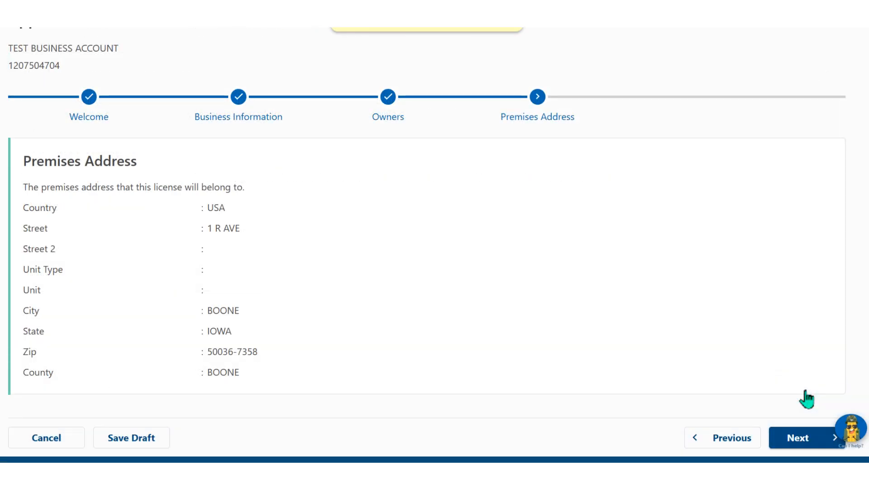
click(799, 438)
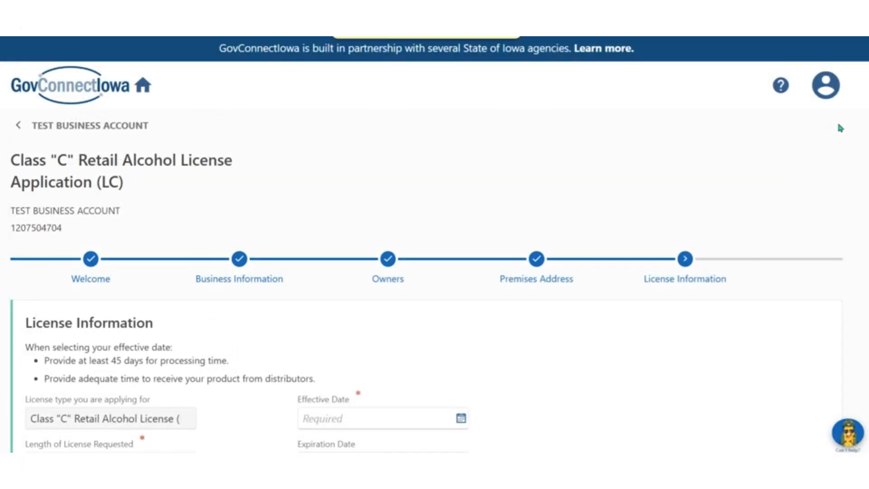
Set the requested license length to 12 months and the effective date to 24-Sep-2025.
scroll(435, 245, down, 2)
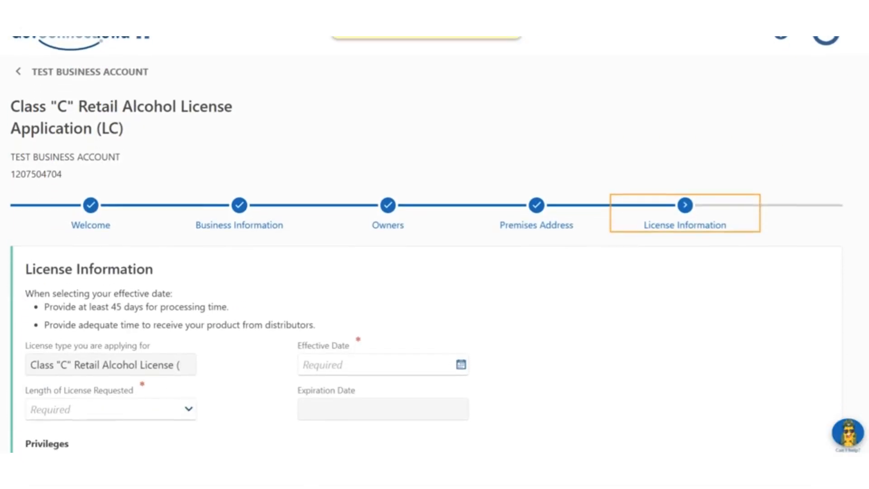
scroll(435, 244, down, 2)
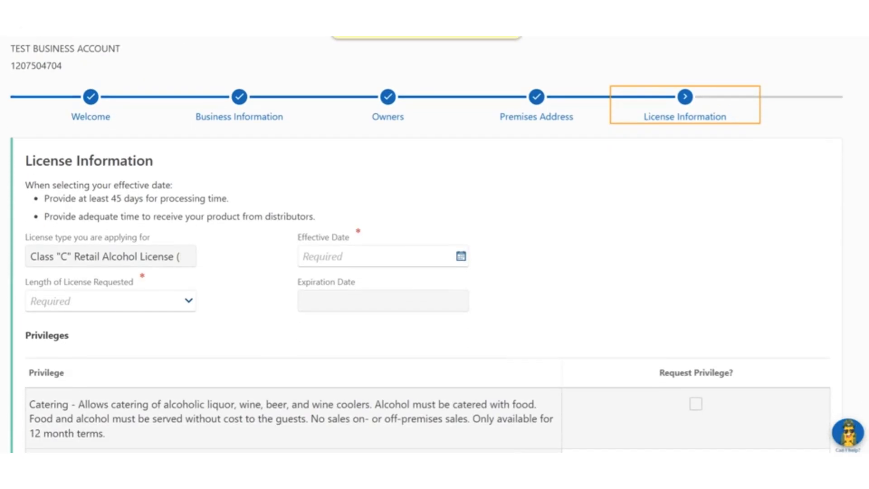
scroll(434, 244, down, 2)
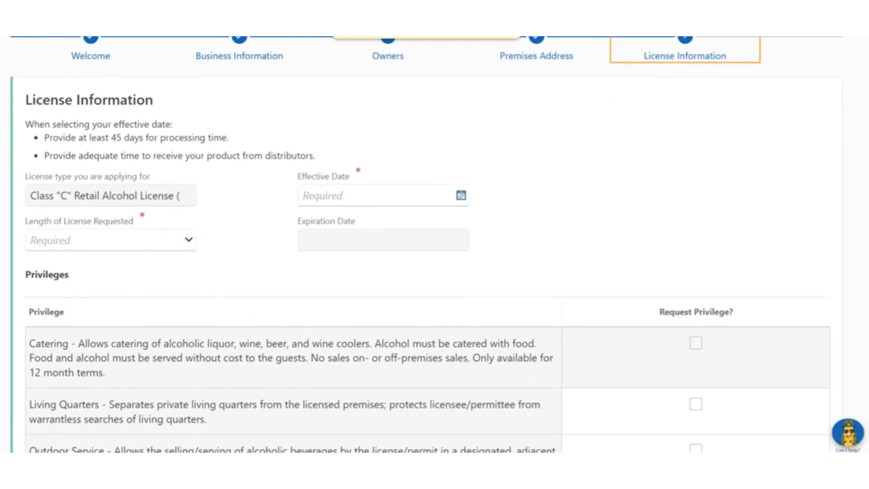
scroll(435, 244, down, 1)
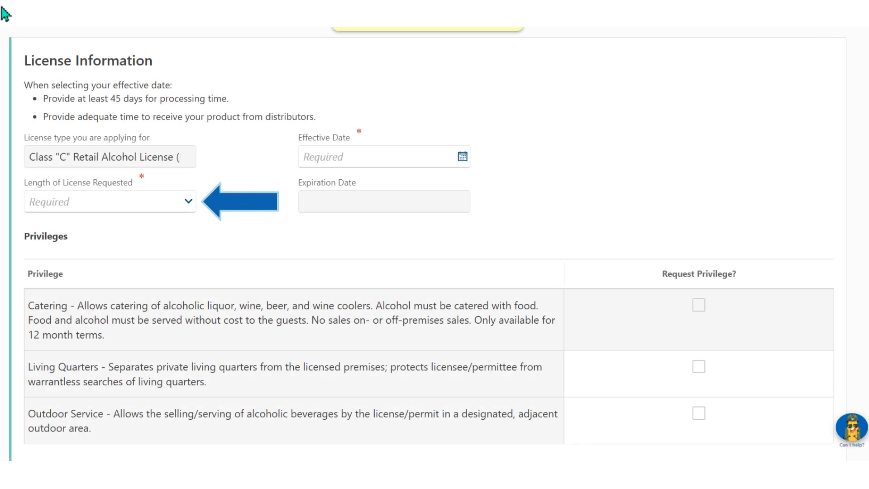
click(188, 202)
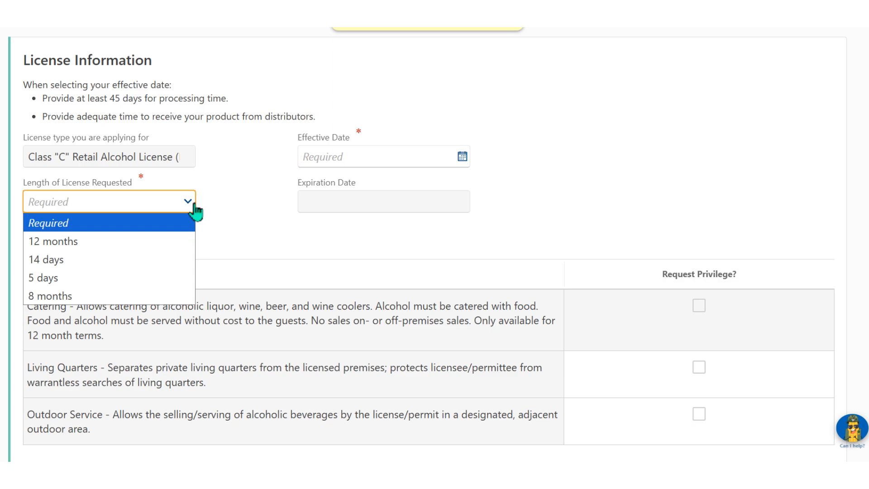
click(54, 243)
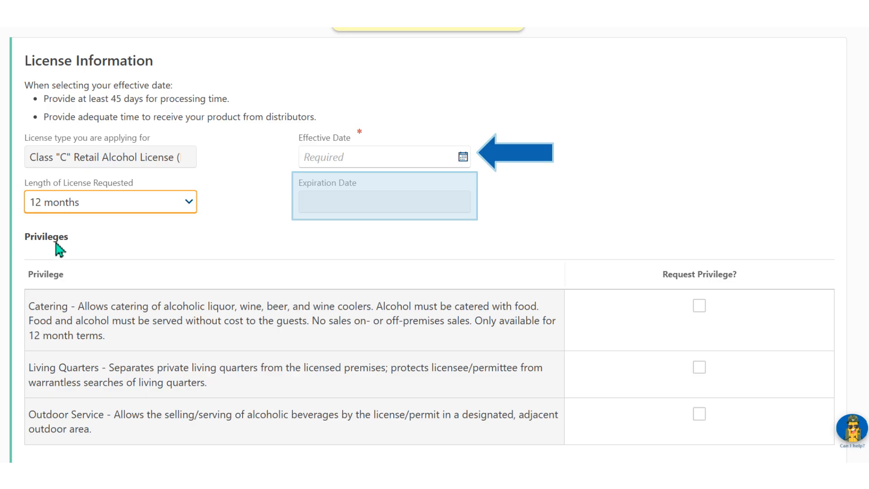
click(462, 157)
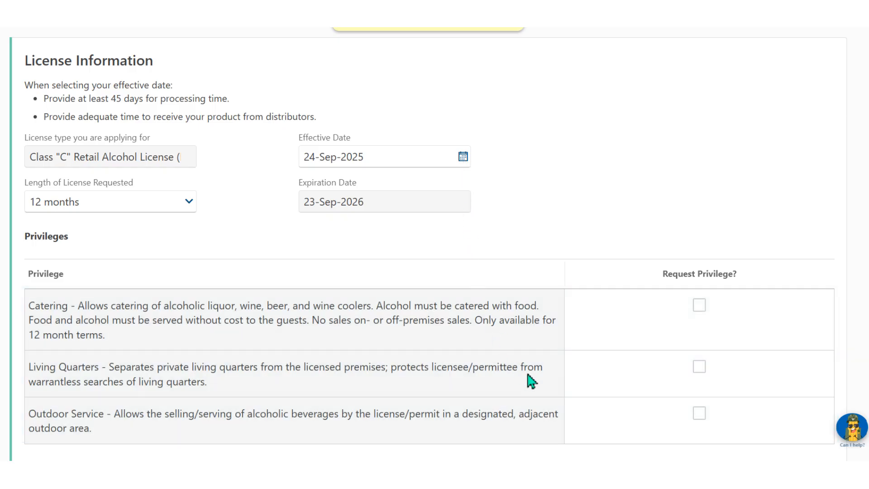
Request the Outdoor Service privilege with the description "Attached Patio." and continue to the premises details.
click(699, 413)
scroll(700, 410, down, 4)
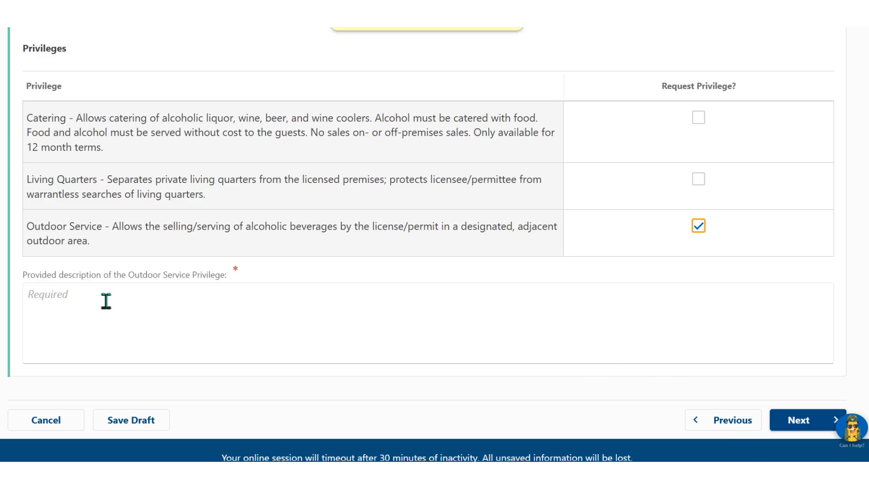
click(31, 294)
text(Attached Patio.)
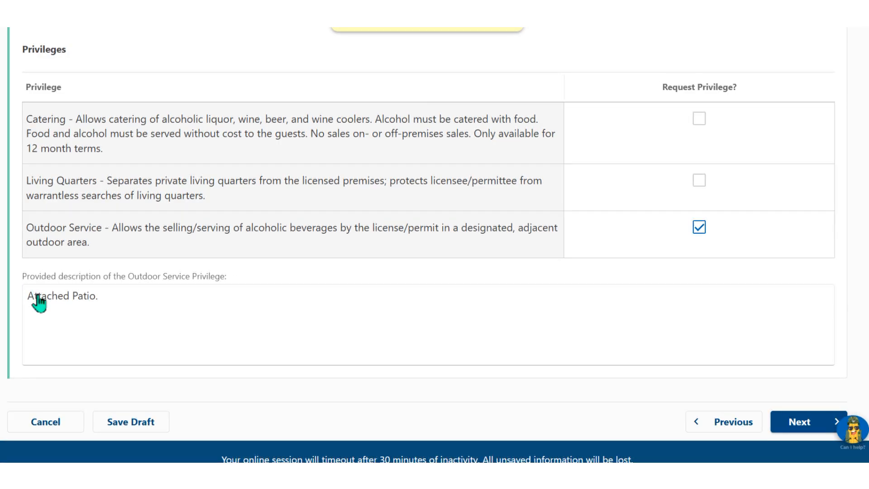
click(799, 420)
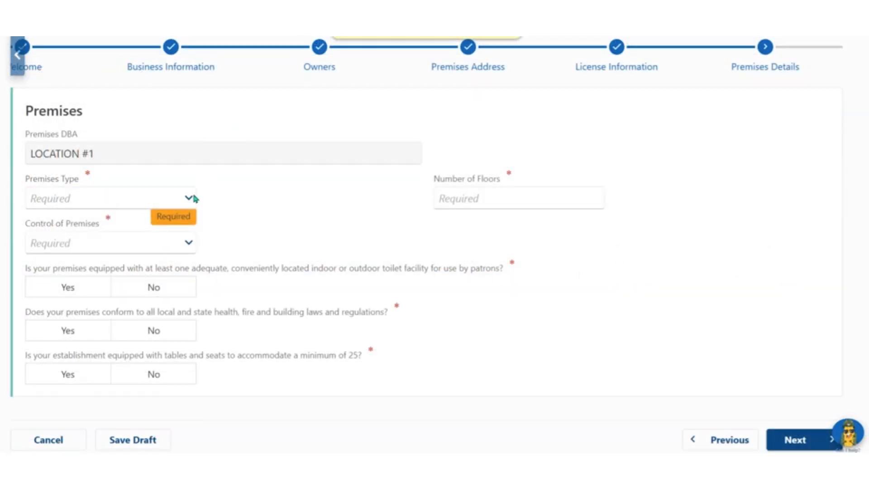
Set the premises type for LOCATION #1 to Bar/Tavern.
click(190, 198)
scroll(162, 247, down, 10)
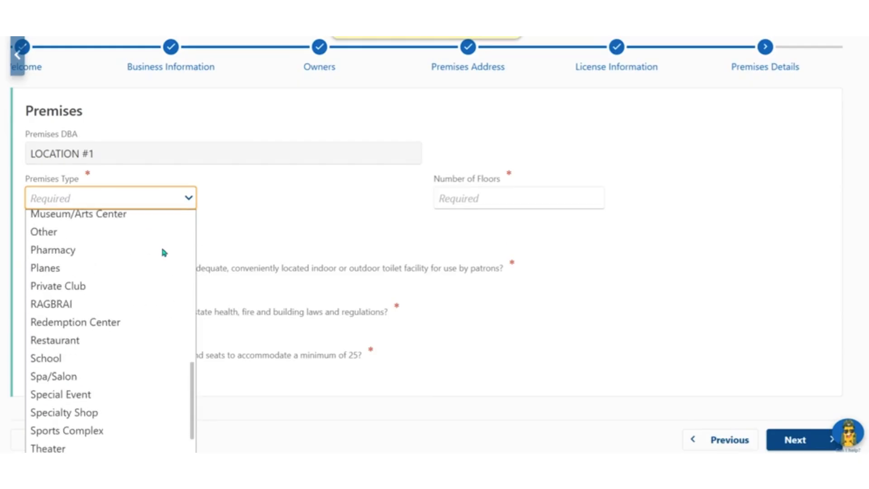
scroll(163, 249, down, 2)
scroll(162, 249, up, 8)
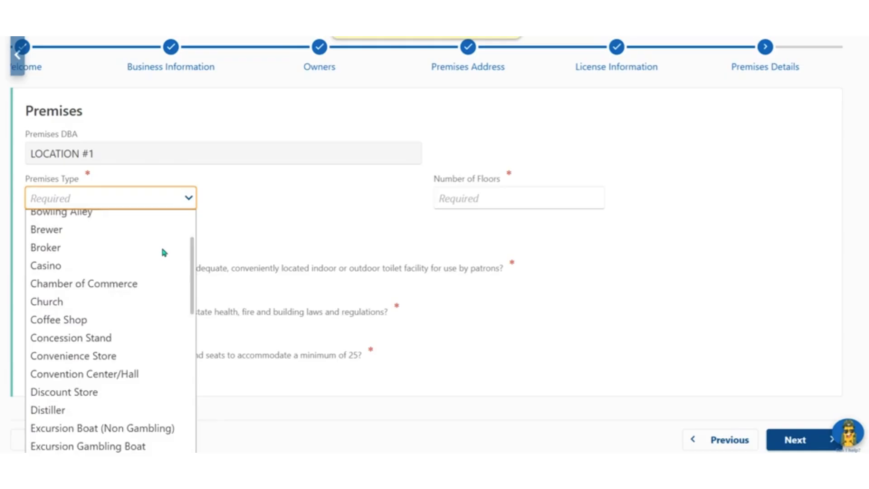
scroll(164, 252, up, 3)
click(113, 238)
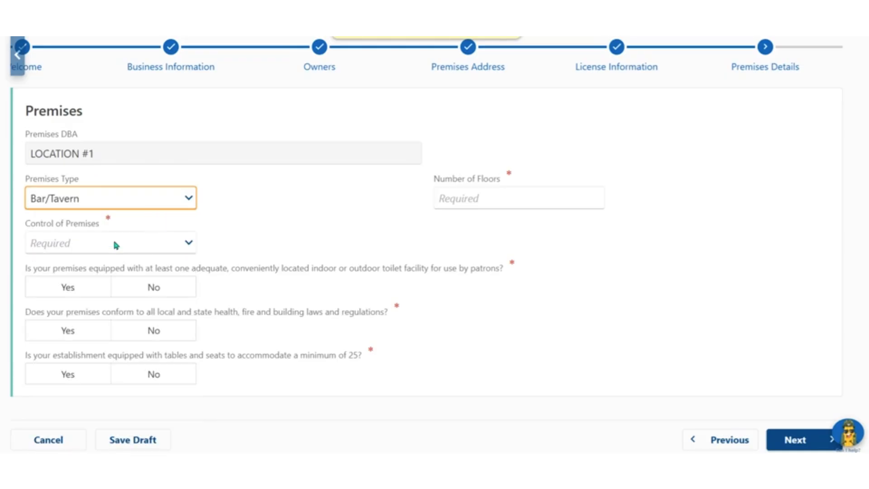
Complete the premises details with 1 floor, Own as control of premises and Yes to all three facility questions, and continue.
click(477, 202)
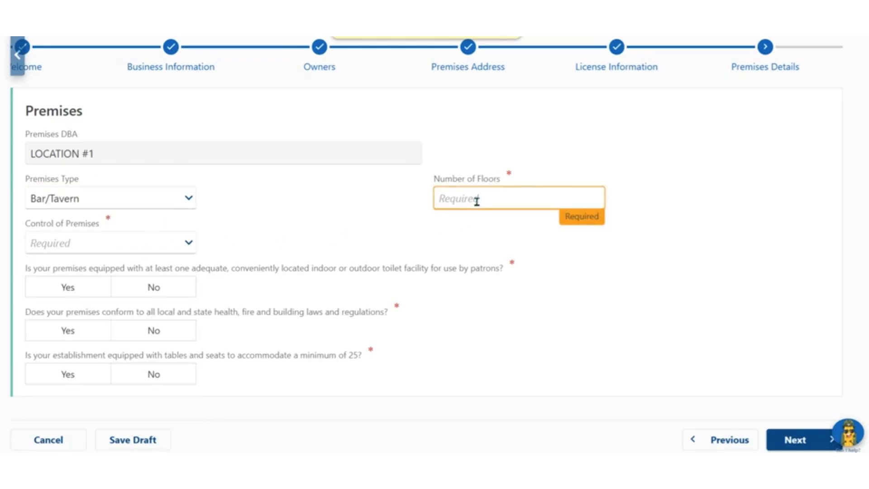
text(1)
click(193, 245)
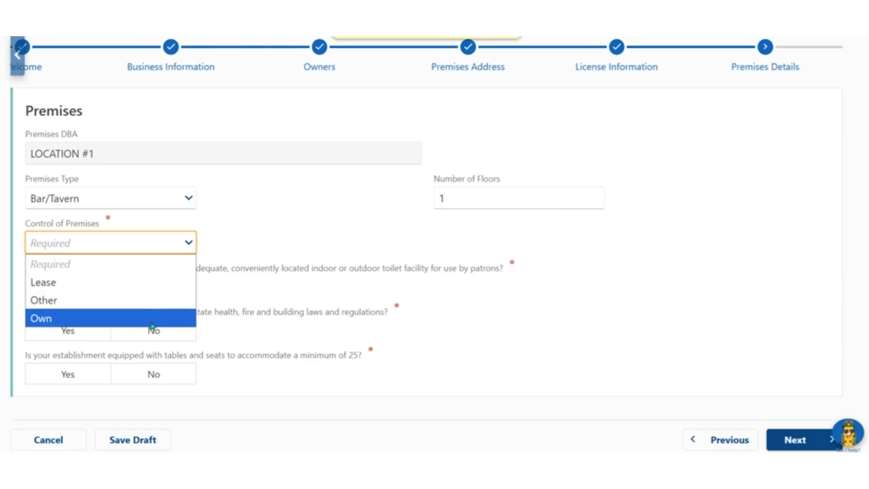
click(134, 319)
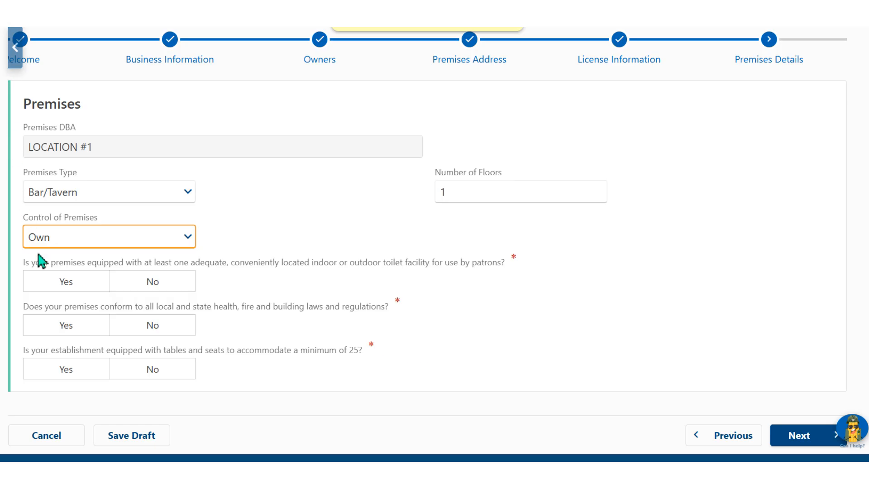
click(68, 282)
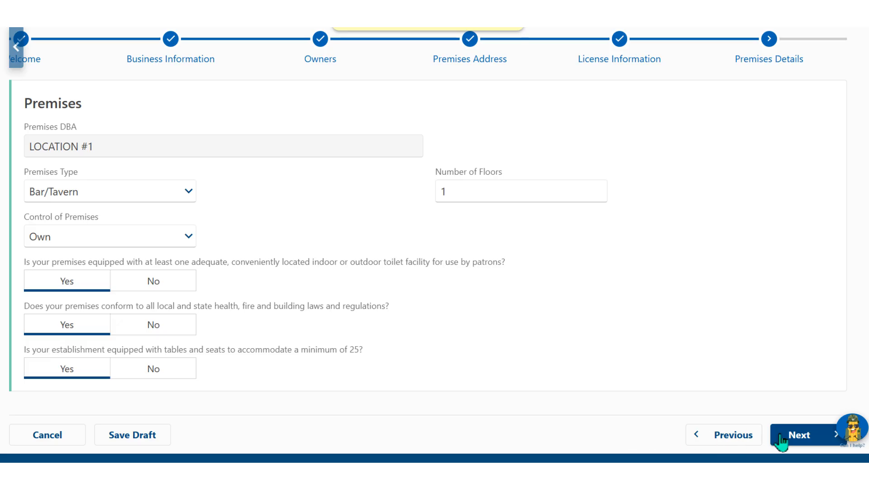
click(795, 436)
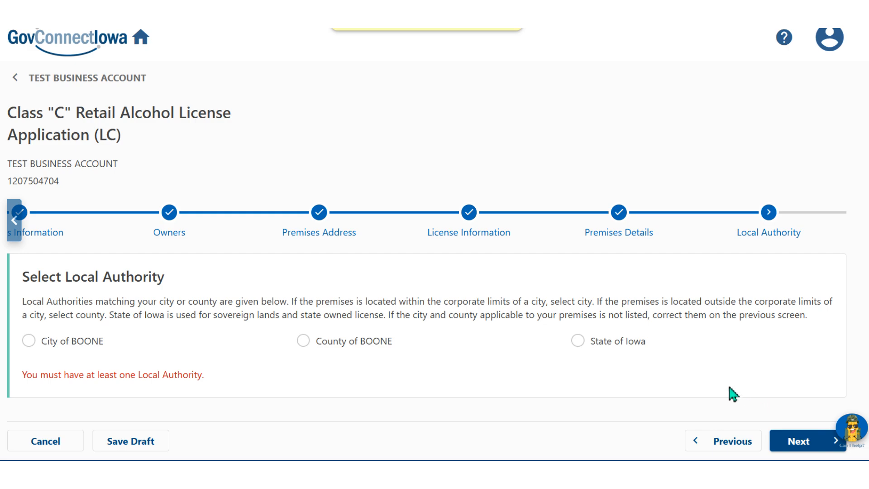
Select County of BOONE as the local authority and continue to the Criminal History page.
click(302, 340)
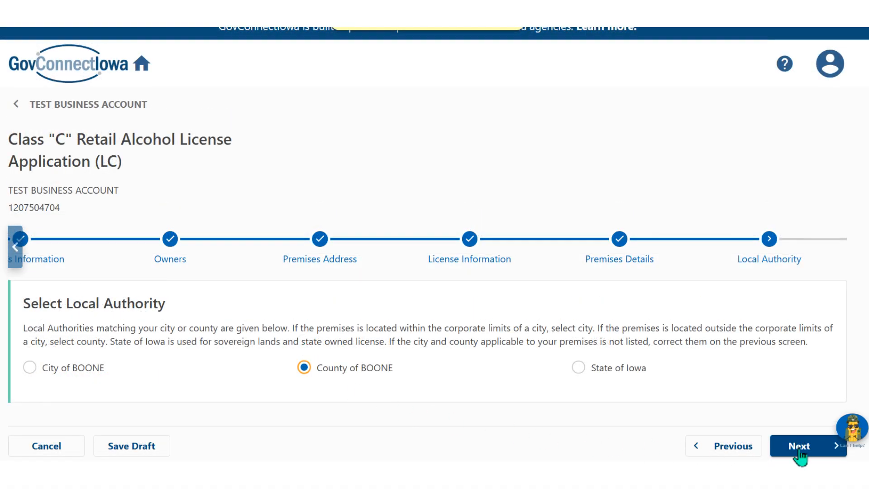
click(798, 452)
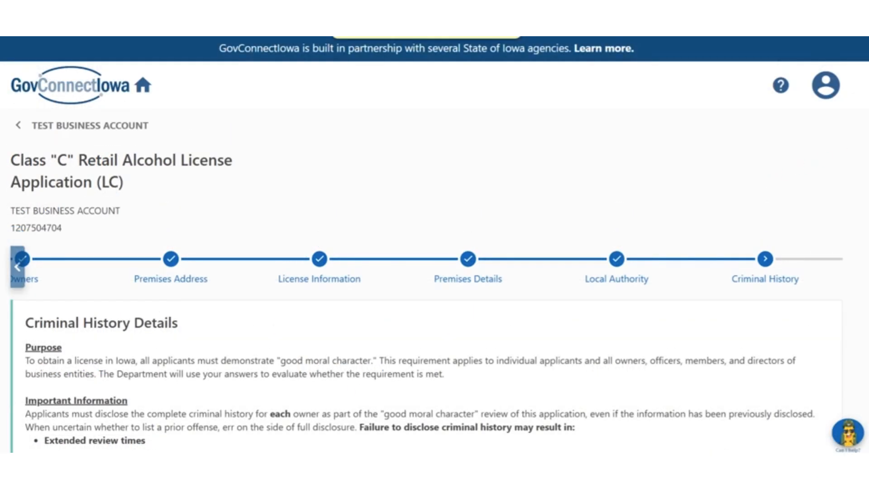
Read and acknowledge the criminal history requirements, answer No to both the felony and violation questions, and continue.
scroll(434, 244, down, 2)
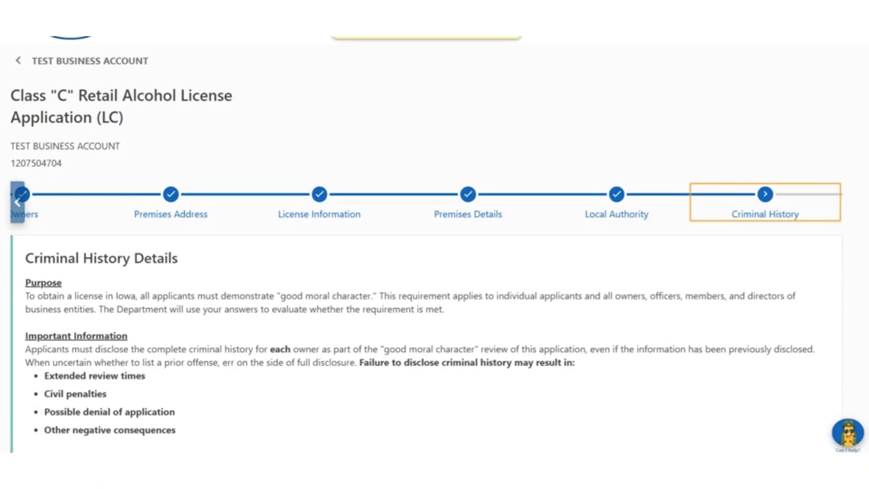
scroll(425, 245, down, 3)
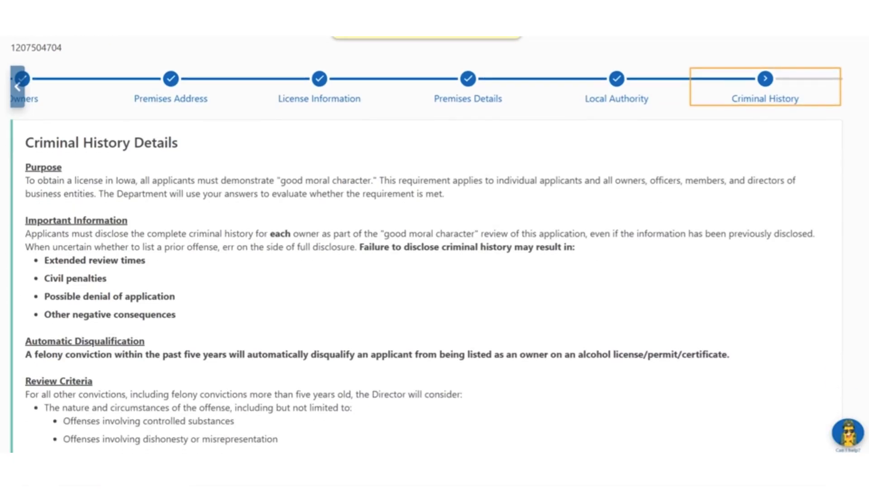
scroll(426, 245, down, 2)
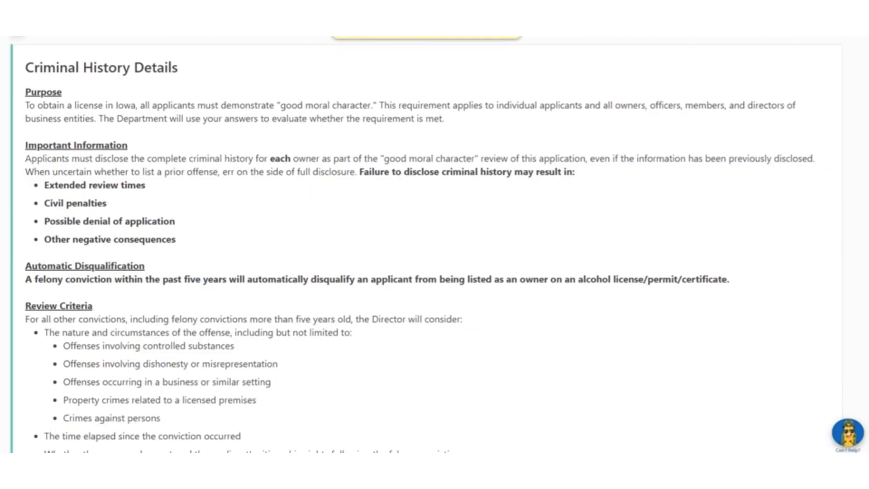
scroll(426, 244, down, 1)
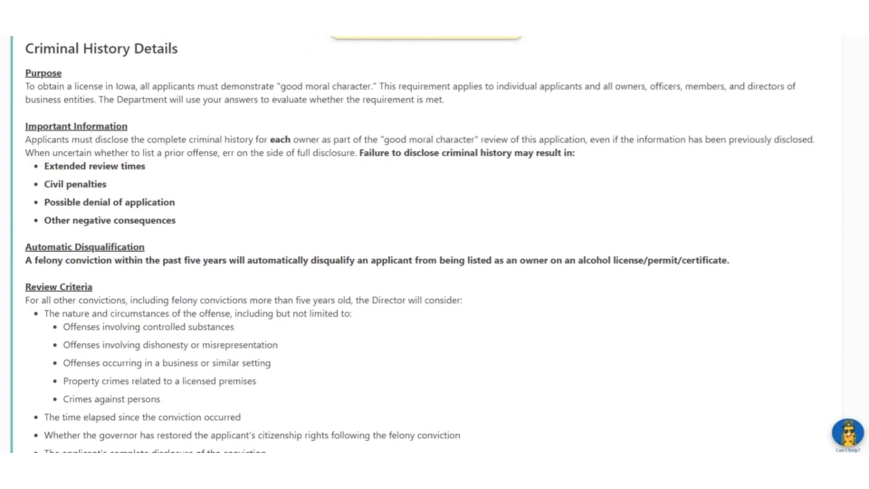
scroll(425, 245, down, 2)
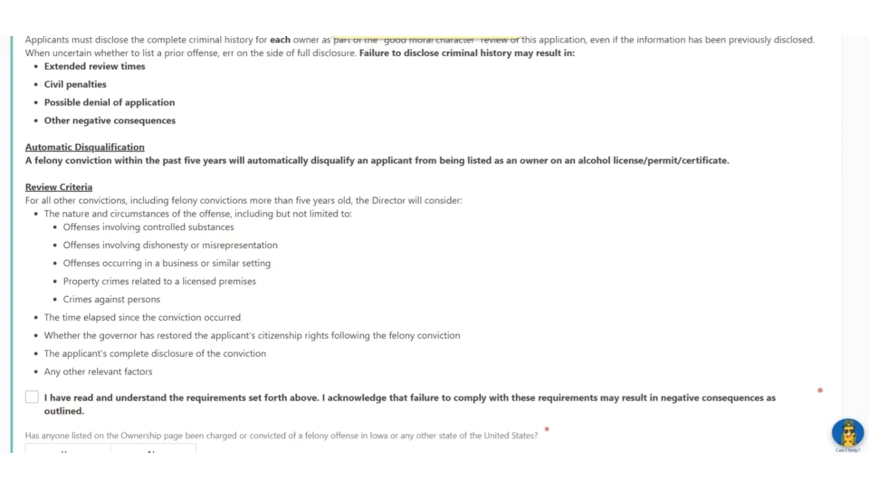
scroll(426, 245, down, 1)
scroll(425, 244, down, 2)
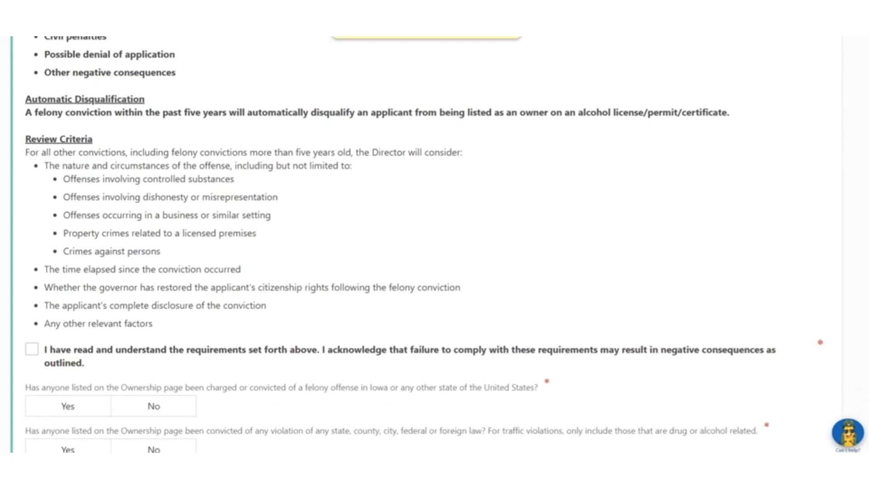
scroll(425, 245, down, 2)
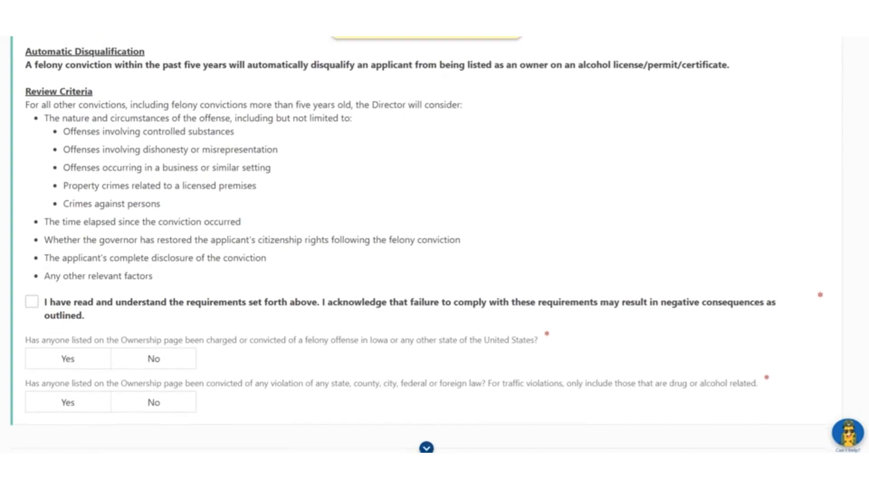
scroll(425, 244, down, 1)
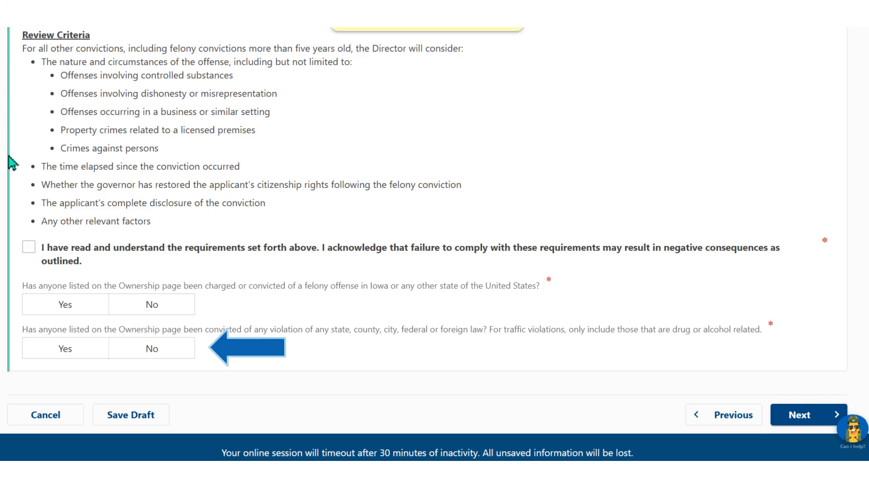
click(29, 248)
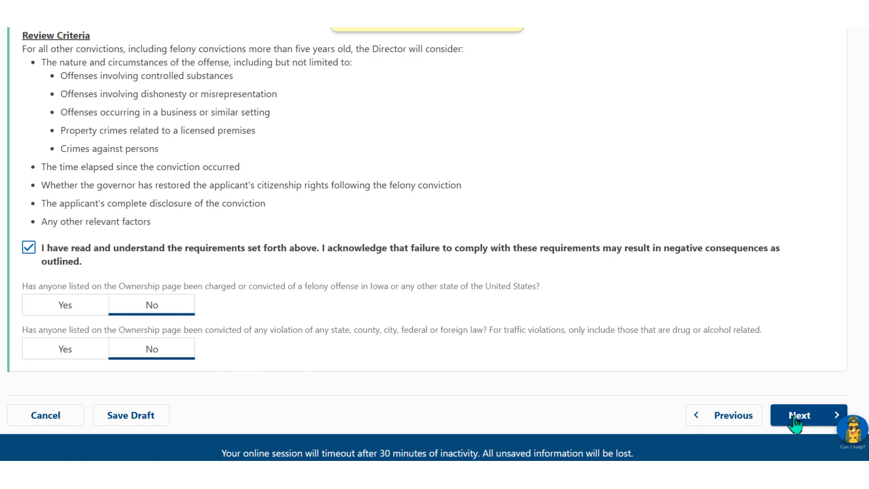
click(800, 417)
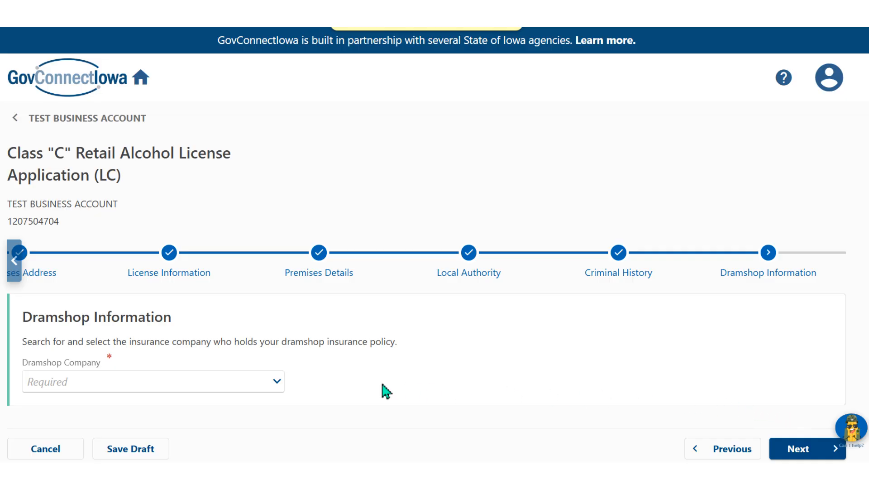
Choose CHUCK DRAM as the dramshop insurance company and continue to the Contact page.
click(277, 381)
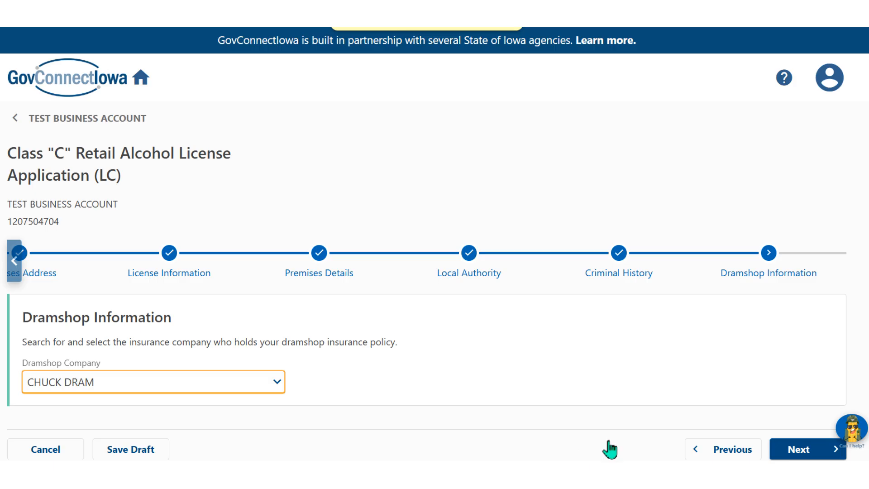
click(798, 448)
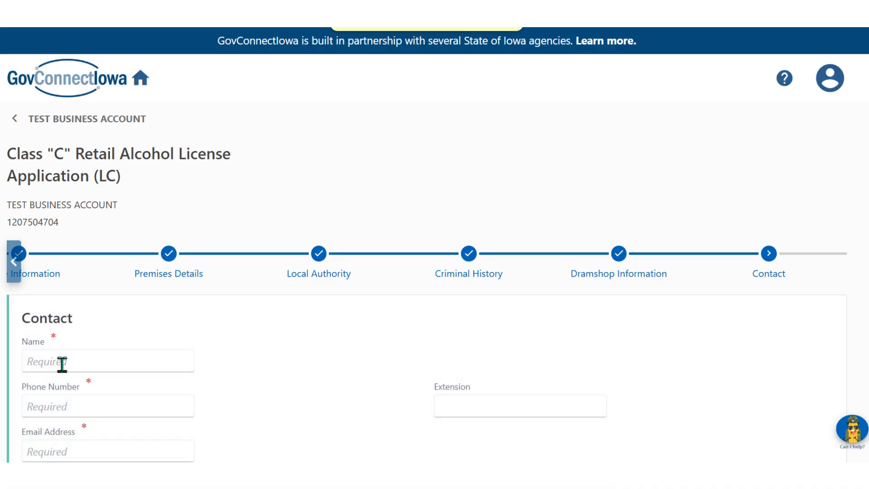
Fill in the contact's name, phone number, e-mail and mailing address, verify the address, and continue to the proof of control upload.
click(30, 361)
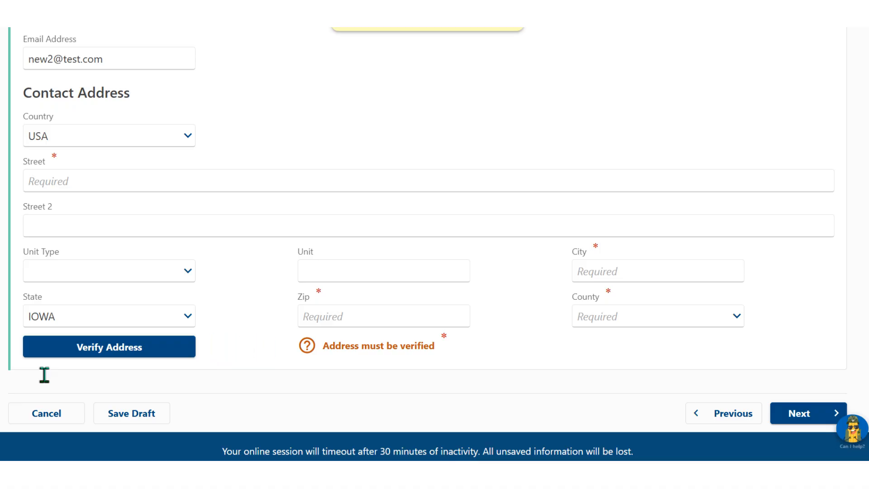
click(35, 181)
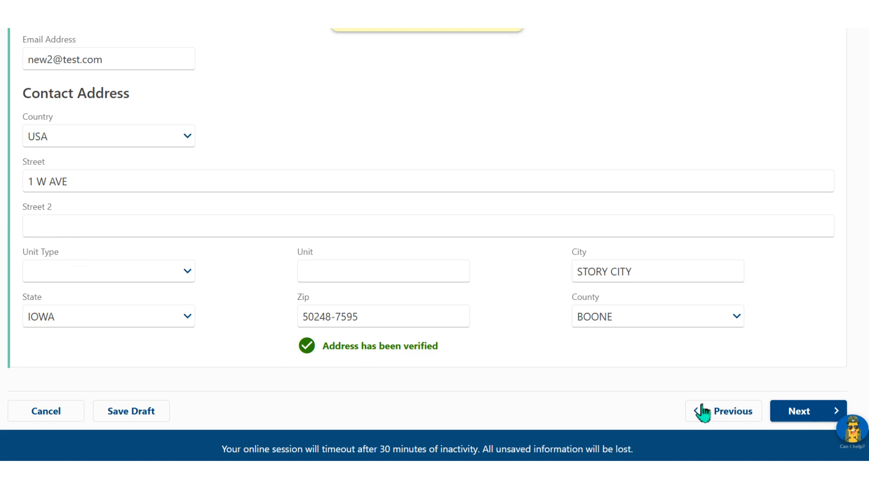
click(802, 413)
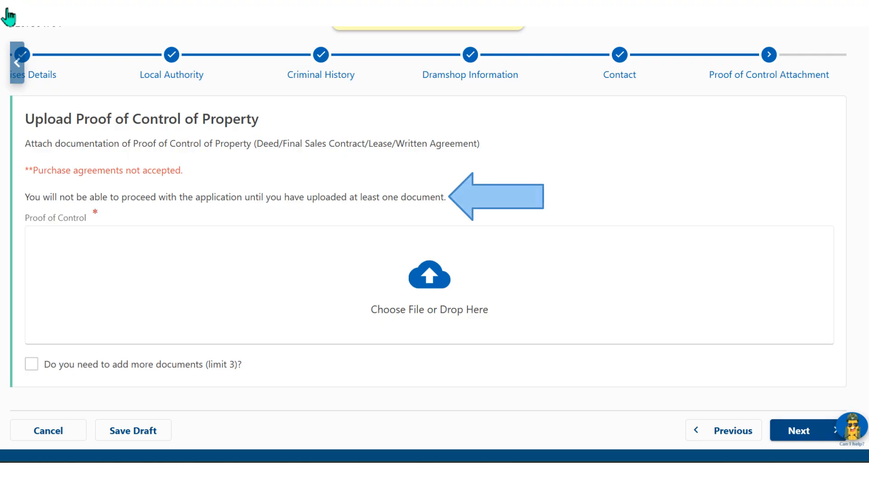
Attach Proof of Control.pdf as the proof of control of property and continue to the sketch upload.
click(431, 280)
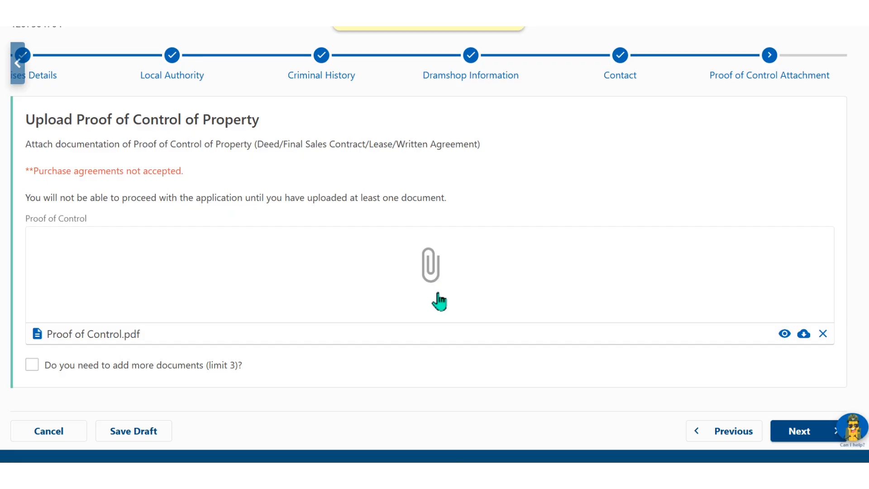
click(806, 432)
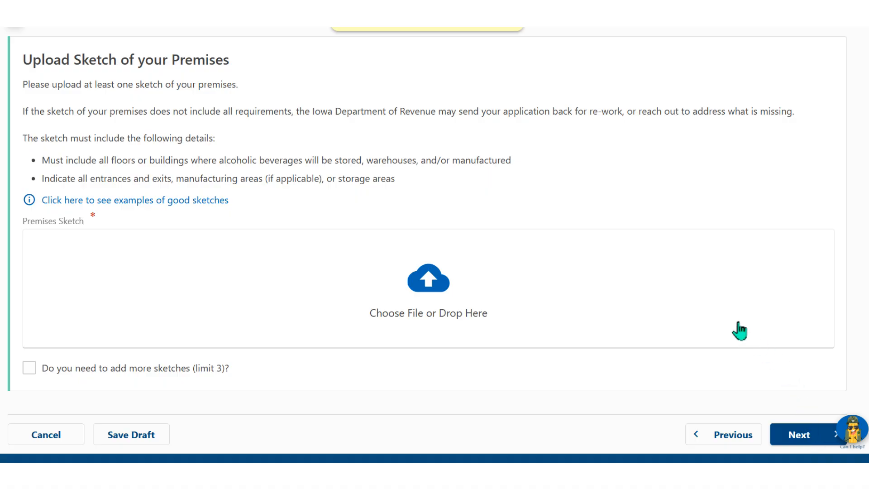
Consult the example sketches, attach Bar Schematic.pdf as the premises sketch, and continue to the Review page.
click(121, 199)
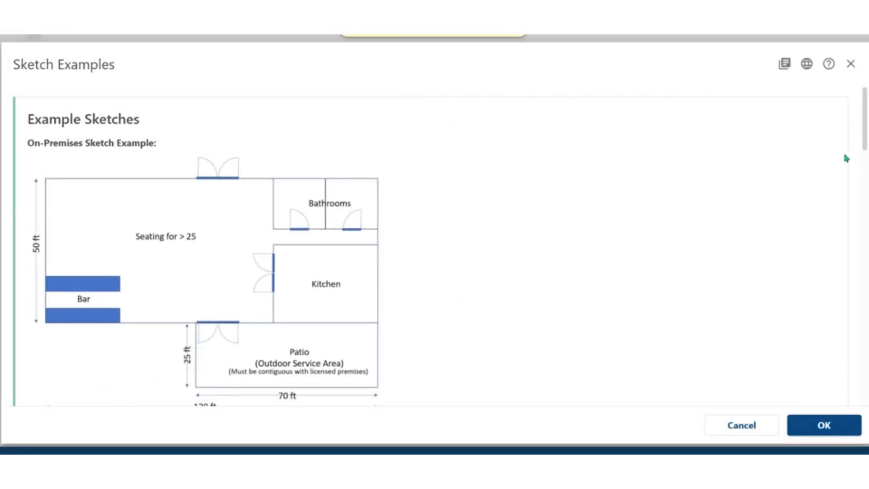
drag(866, 136, 866, 298)
scroll(434, 244, down, 5)
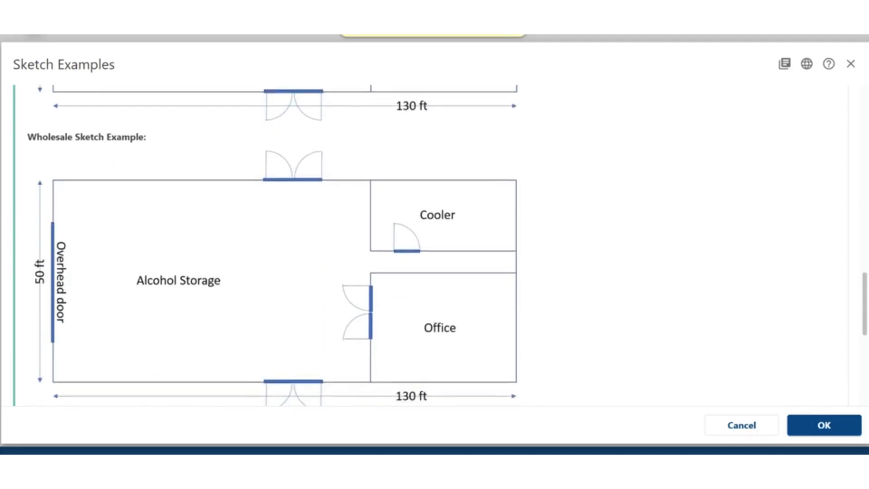
scroll(434, 245, down, 3)
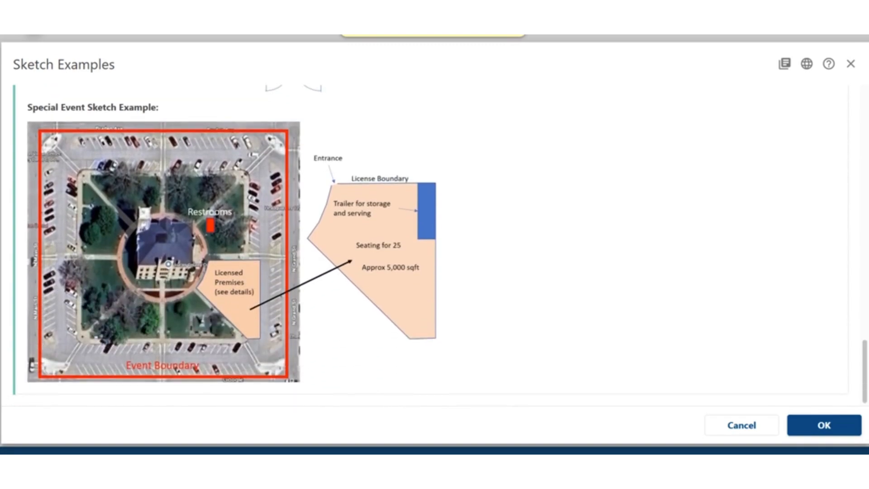
click(845, 433)
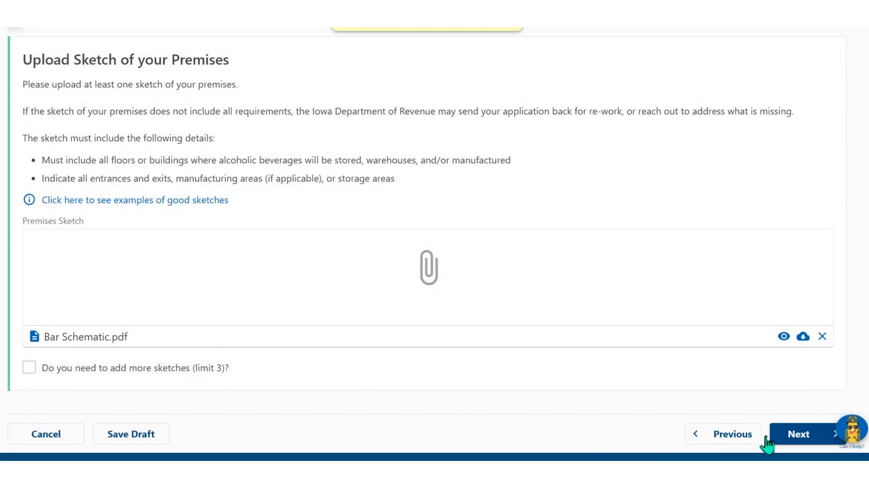
click(803, 437)
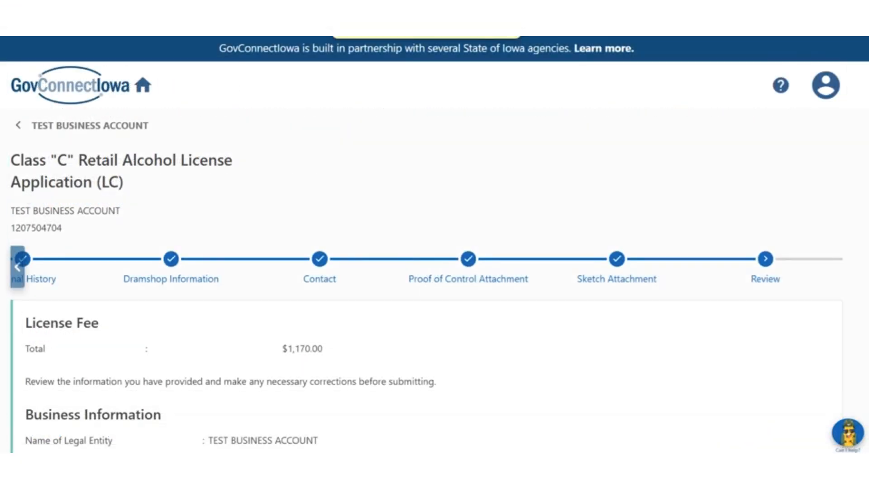
Review the application summary from the license fee through the attachments and continue to the owner attestation.
scroll(434, 244, down, 9)
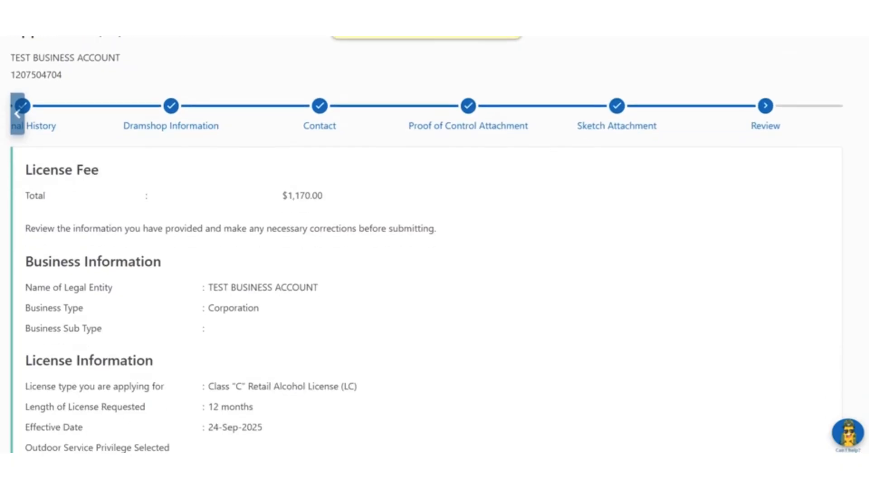
scroll(434, 245, down, 6)
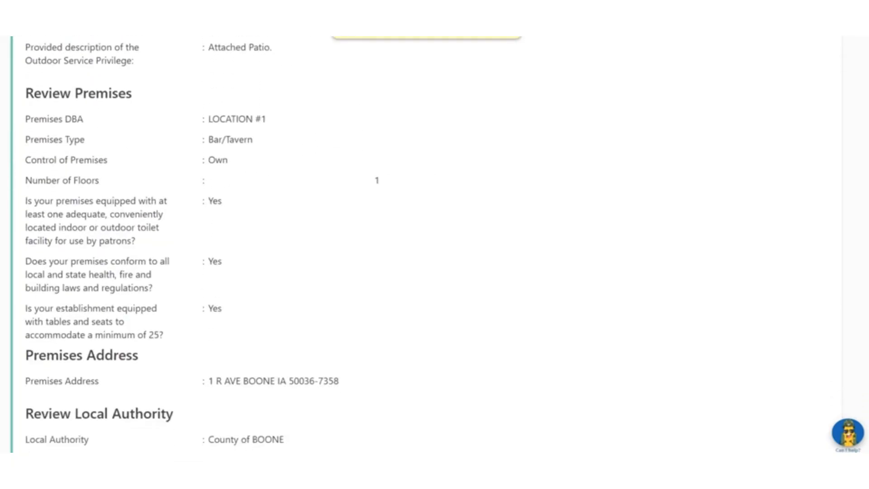
scroll(435, 244, down, 6)
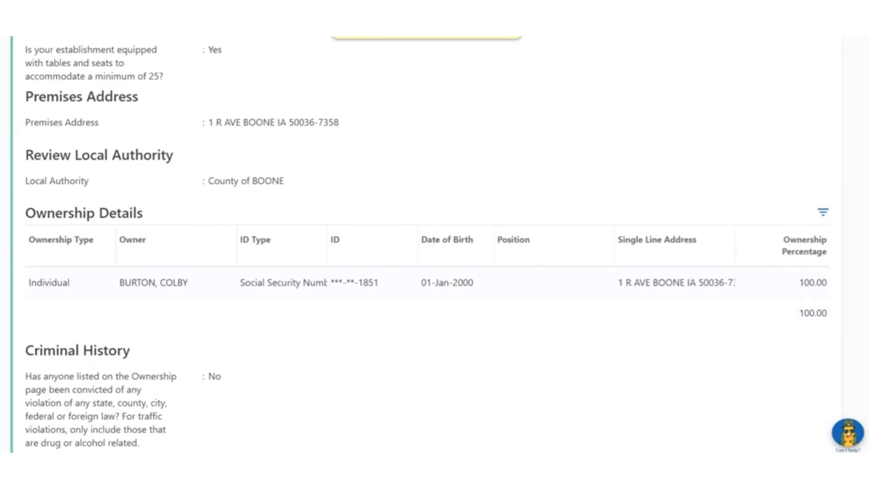
scroll(434, 244, down, 8)
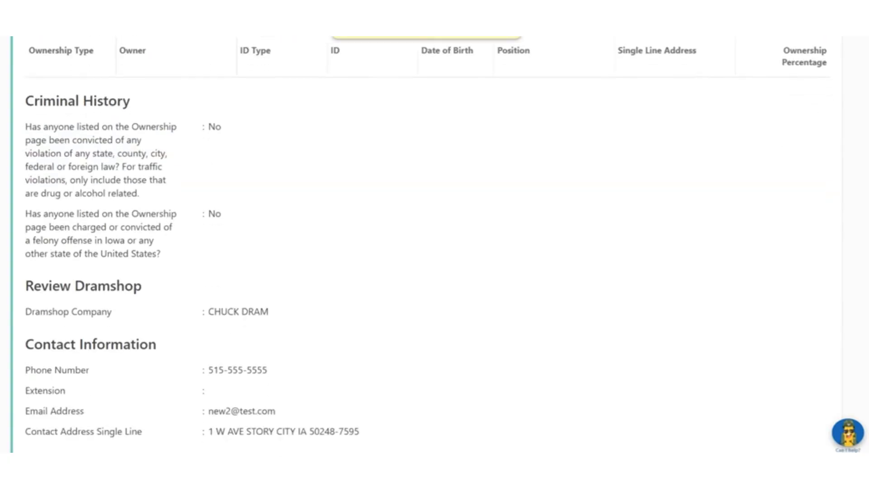
scroll(435, 245, down, 7)
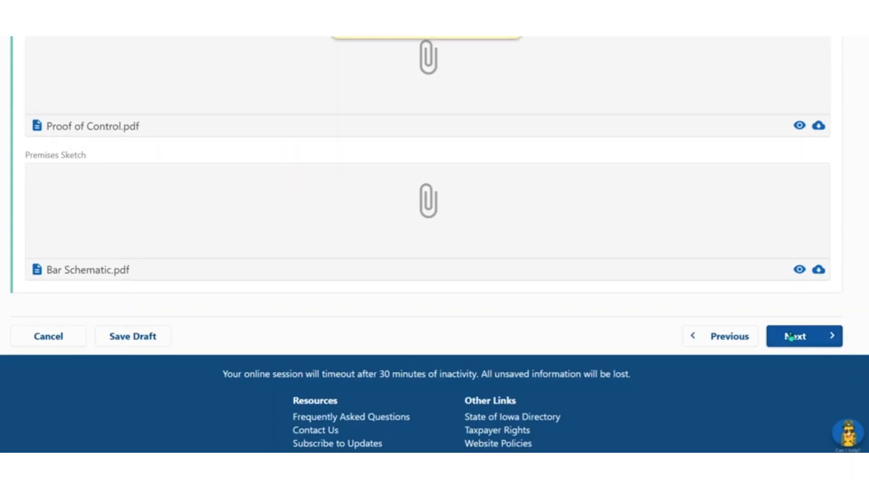
click(790, 337)
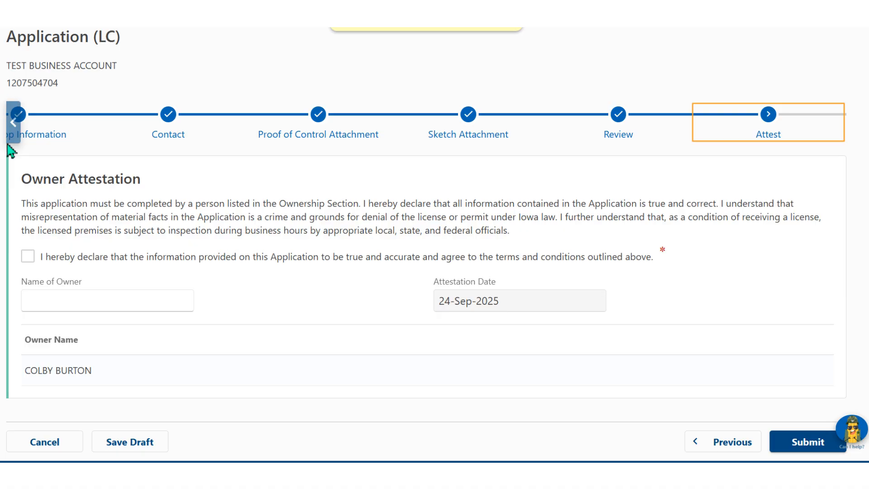
Agree to the owner attestation declaration, enter the owner's name, and submit the license application.
click(28, 256)
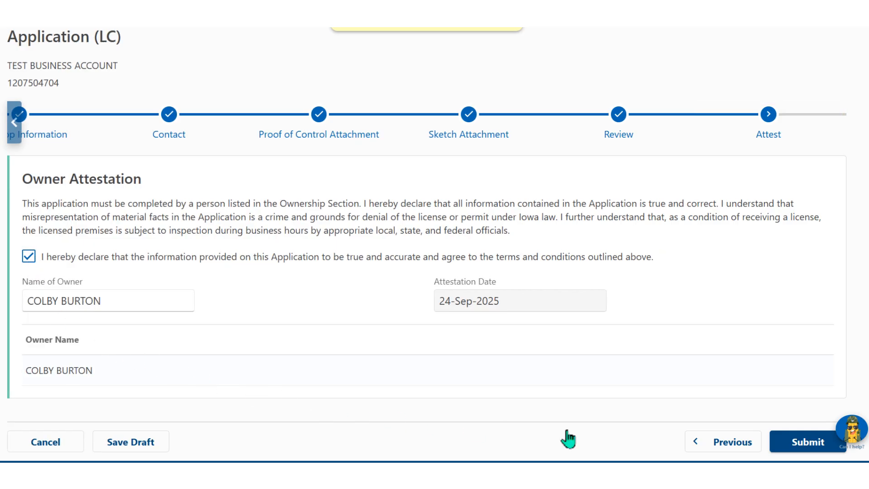
click(804, 444)
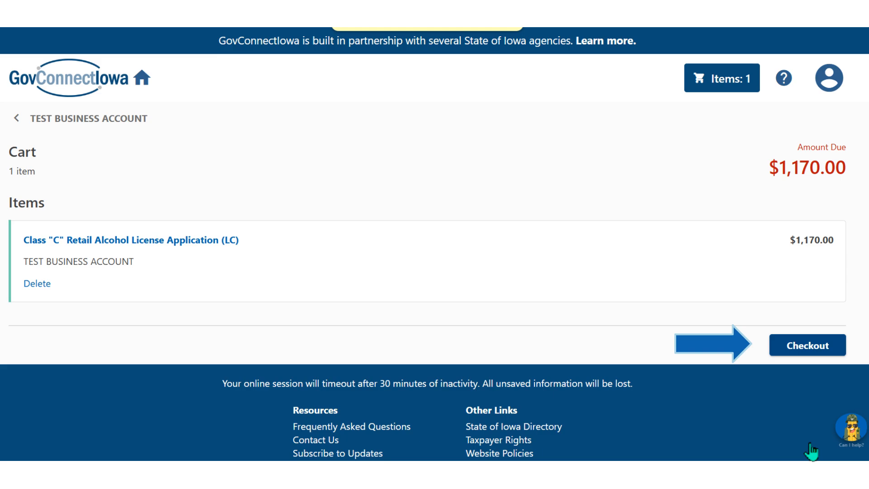
Check out the Class "C" Retail Alcohol License application from the cart and choose Bank Account as the payment option.
click(807, 350)
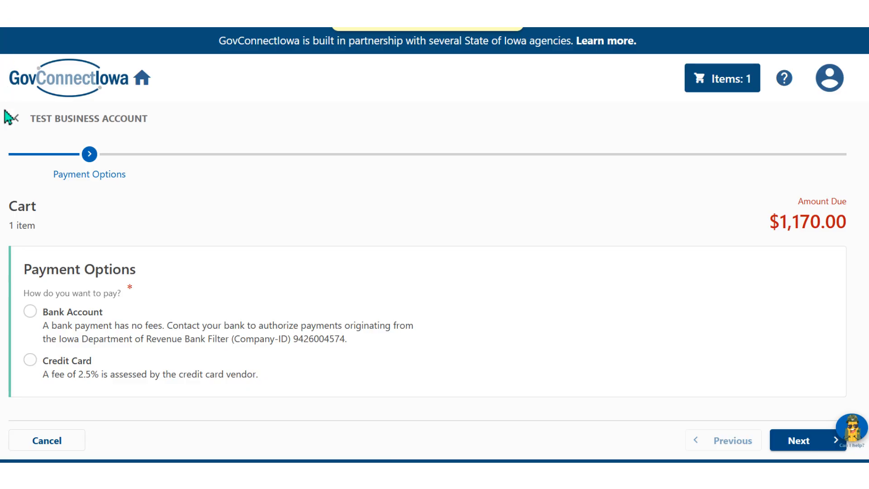
click(30, 312)
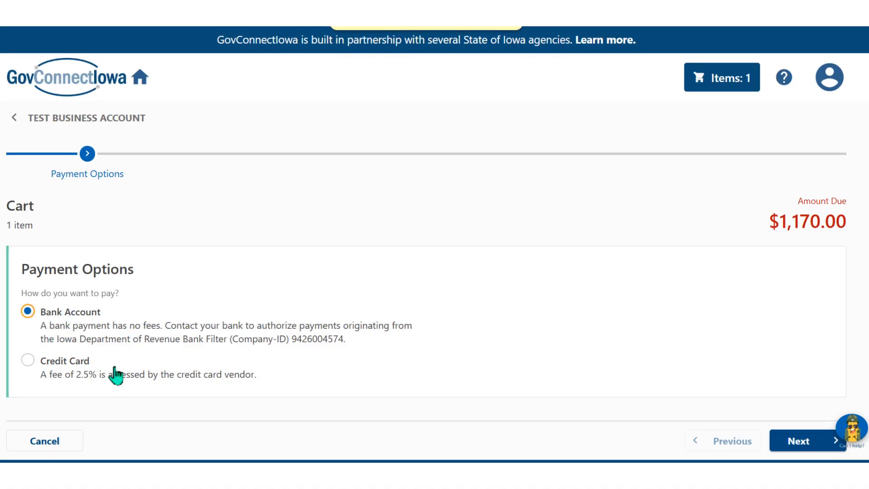
click(800, 441)
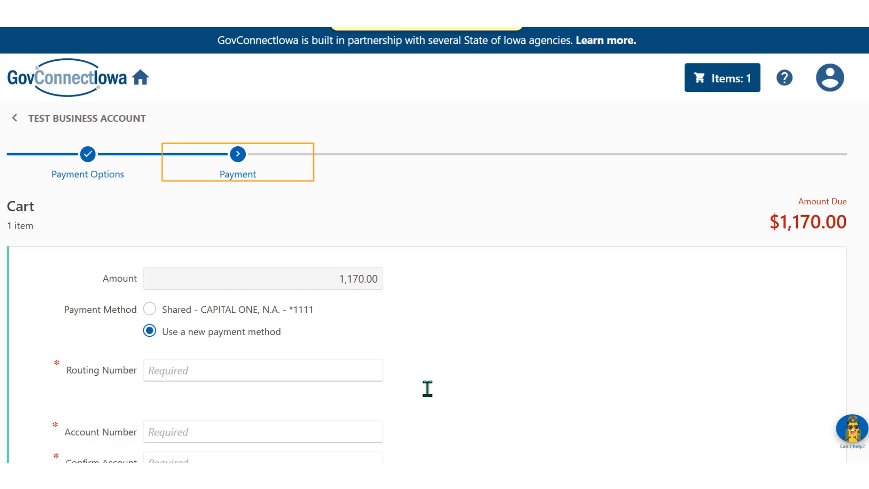
Fill in the new bank account's routing and account numbers and the billing address, and submit the order with the account password.
click(153, 368)
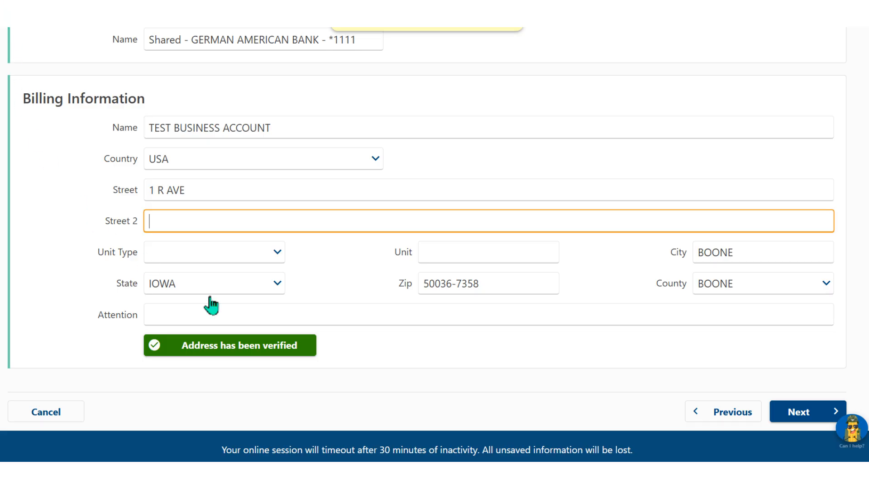
click(799, 413)
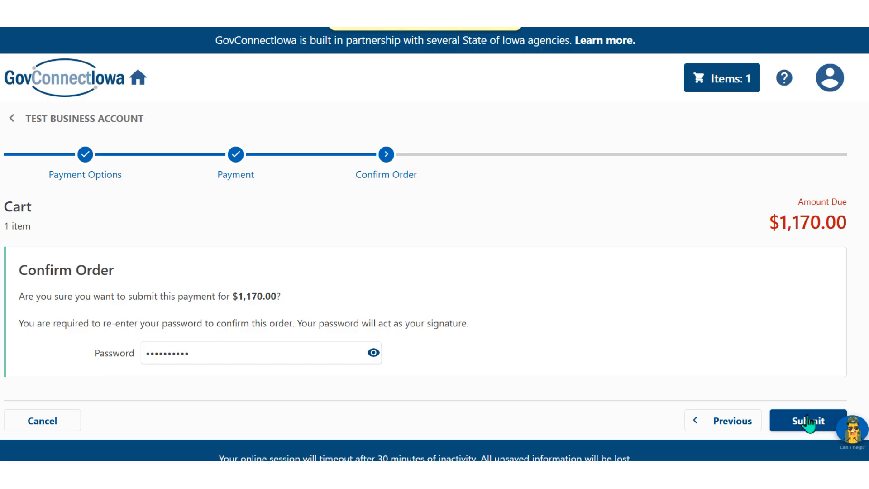
click(802, 421)
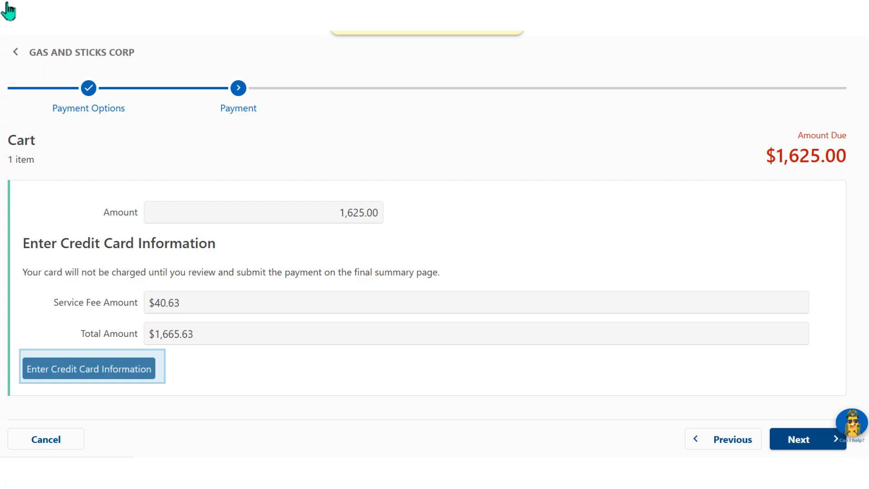
Enter the credit card information for the GAS AND STICKS CORP payment and submit the order with the account password.
click(89, 376)
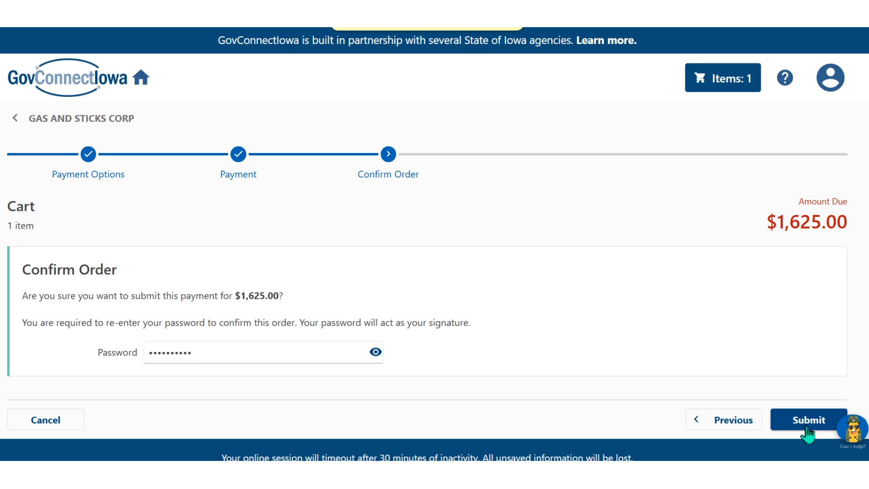
click(809, 426)
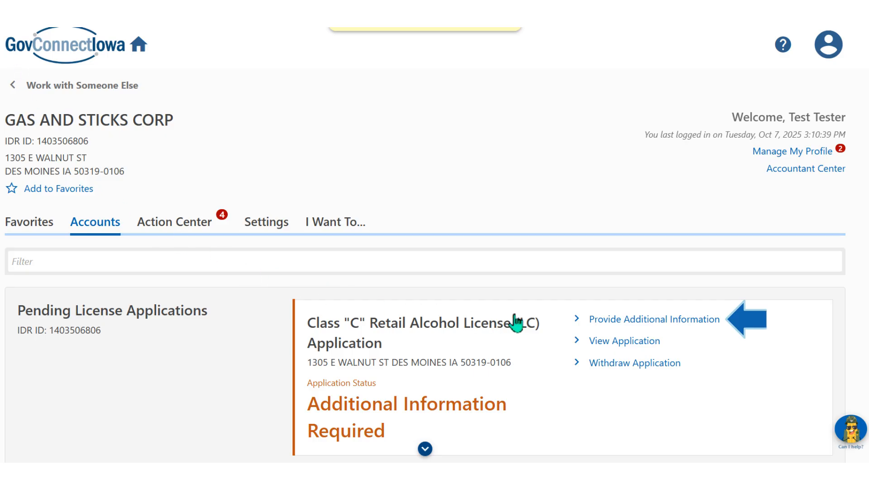
Answer the pending application's additional information request with "Please see attached updated sketch.", attach Bar Schematic.pdf, and continue to the signature.
click(643, 320)
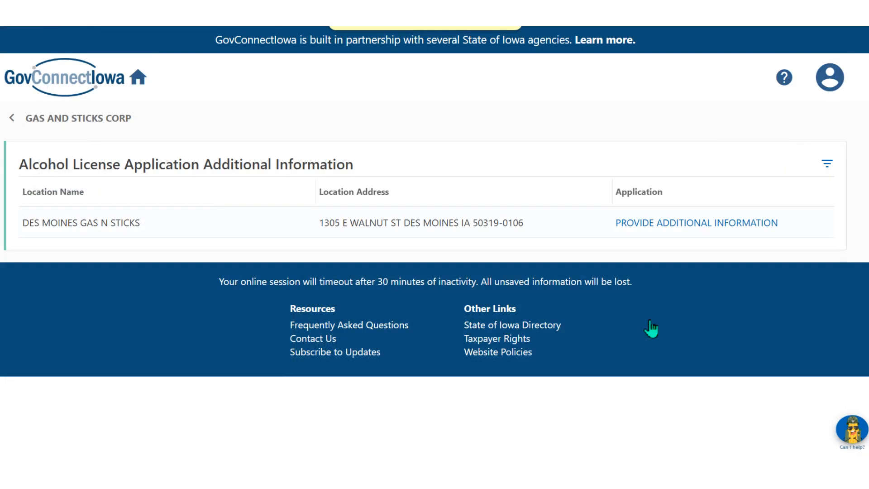
click(692, 222)
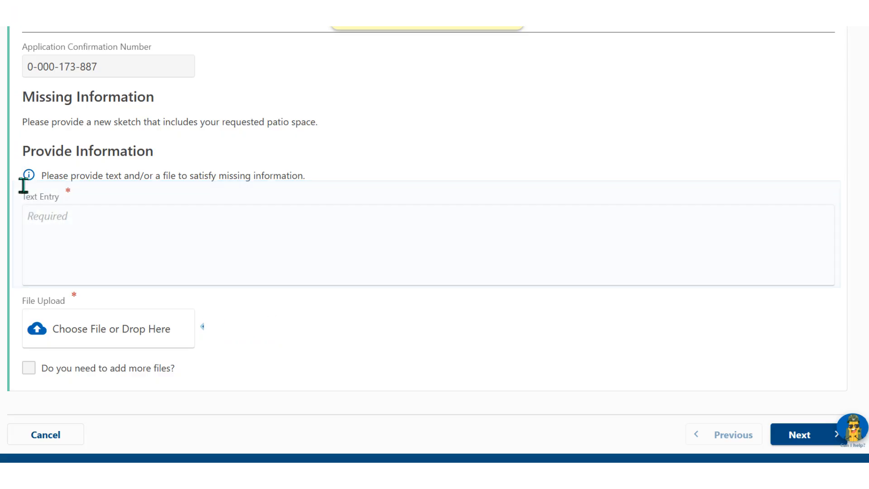
click(29, 215)
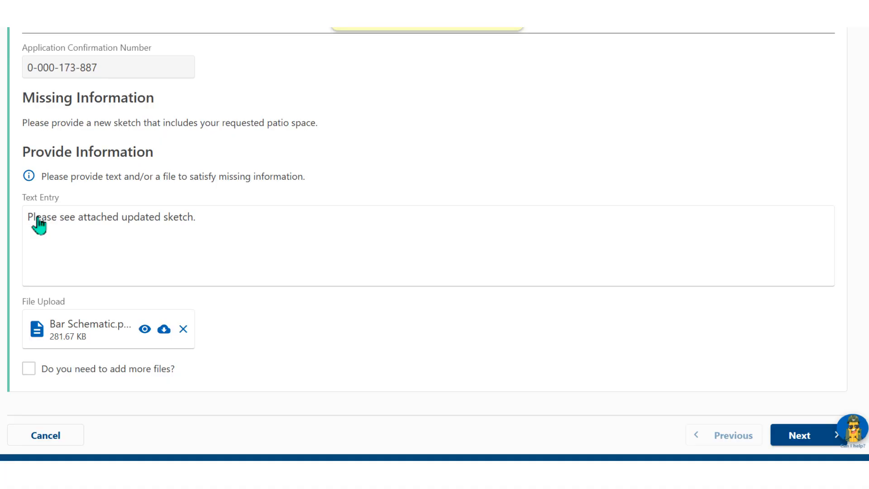
click(798, 441)
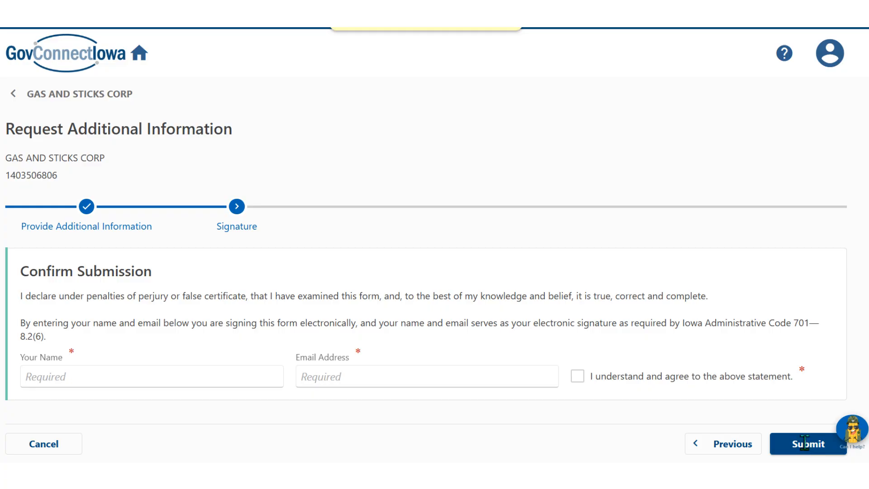
Sign the additional information request with the signer's name and e-mail, agree to the statement, submit it, and return to the account overview.
click(30, 377)
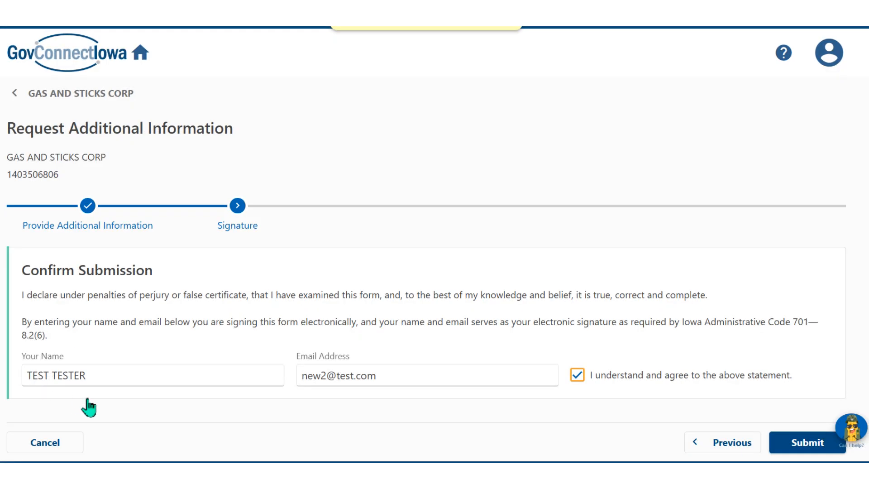
click(804, 440)
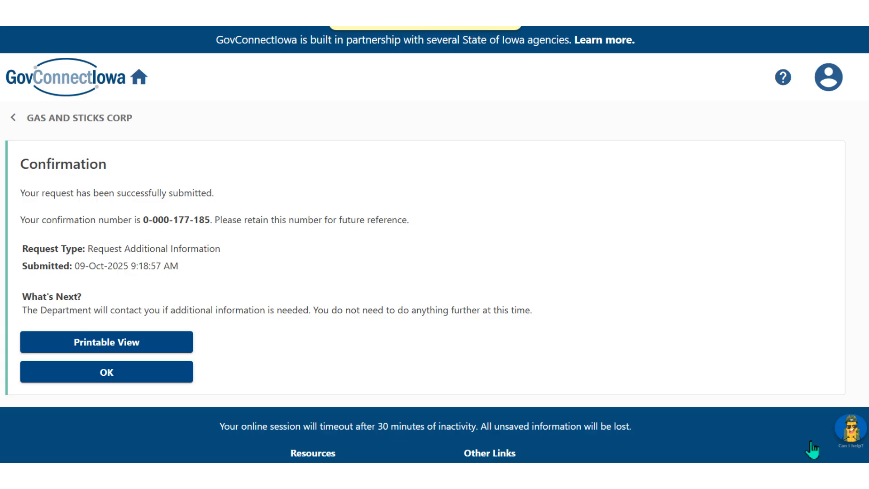
click(116, 375)
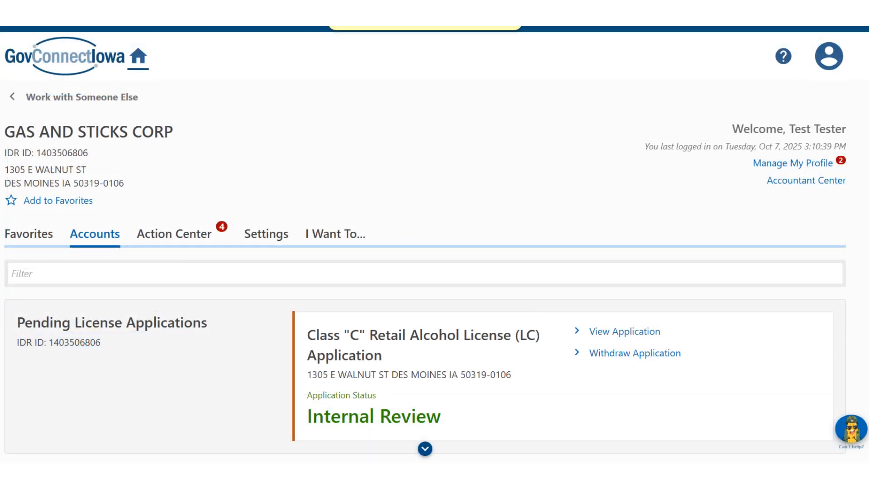